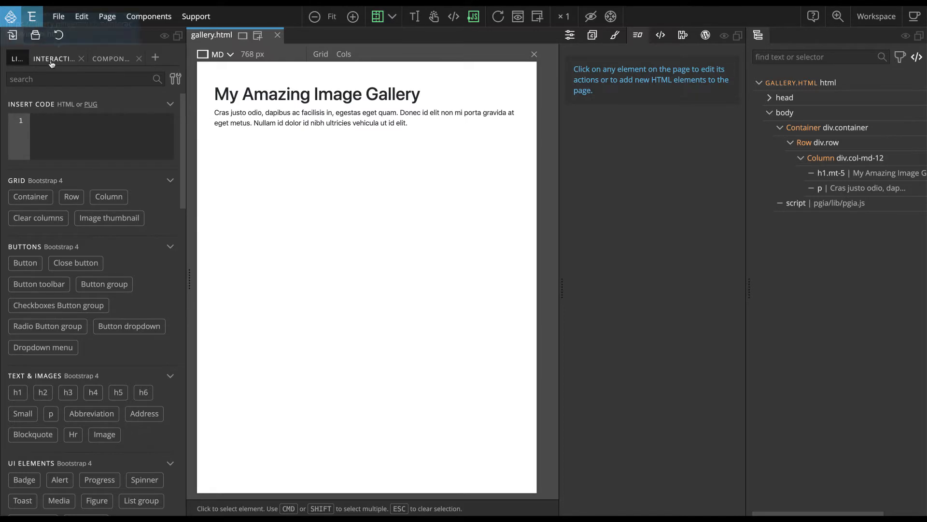
# - Open the Galleries collection of the Interactions blueprints in the component library
pyautogui.click(51, 63)
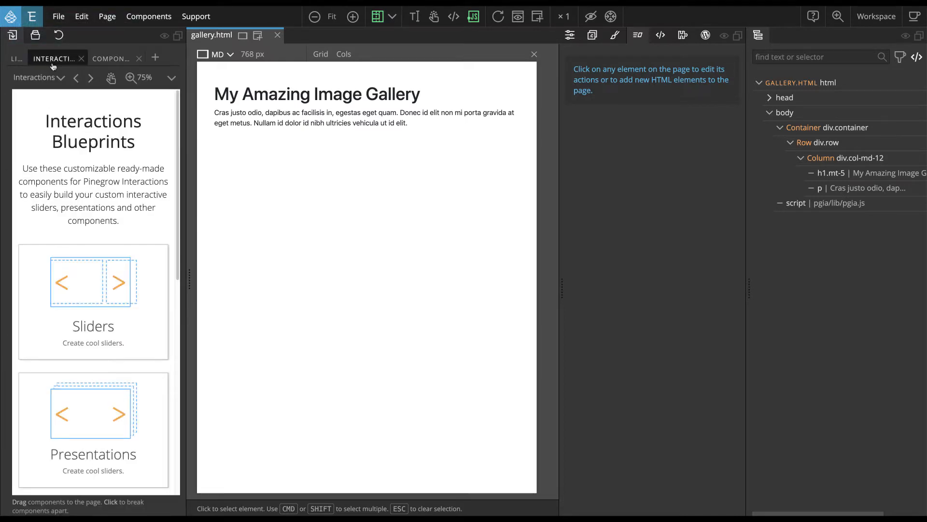
pyautogui.scroll(-5, 68, 147)
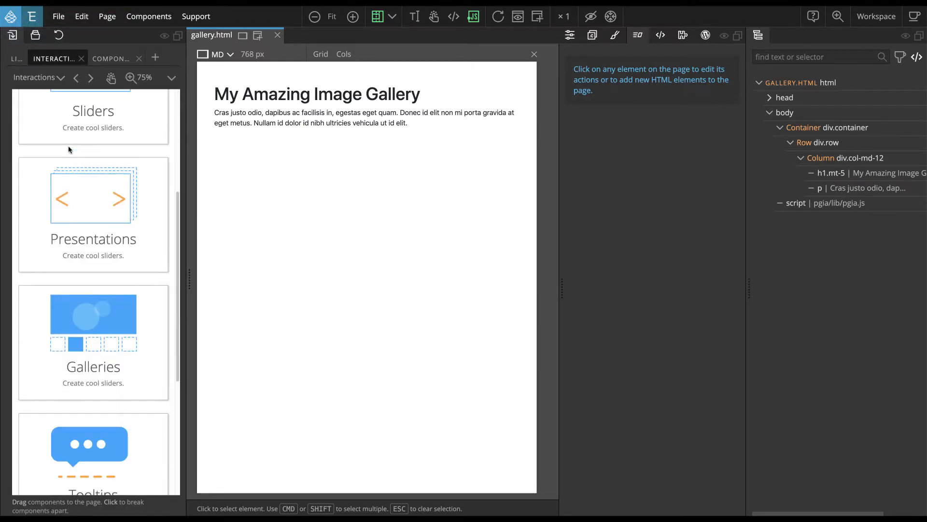
pyautogui.click(97, 301)
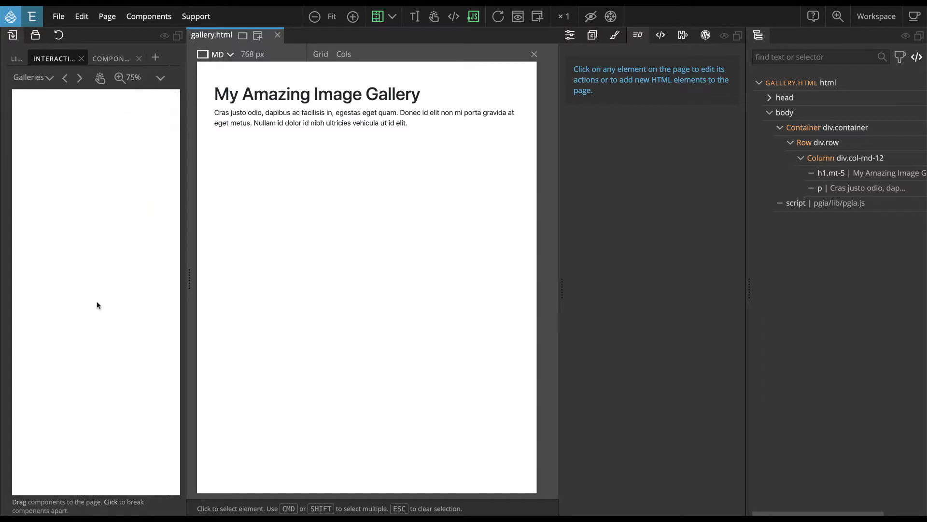
# - Preview the gallery blueprints, stepping through images in the popup lightbox gallery and in the gallery with a thumbnail strip
pyautogui.scroll(-2, 88, 302)
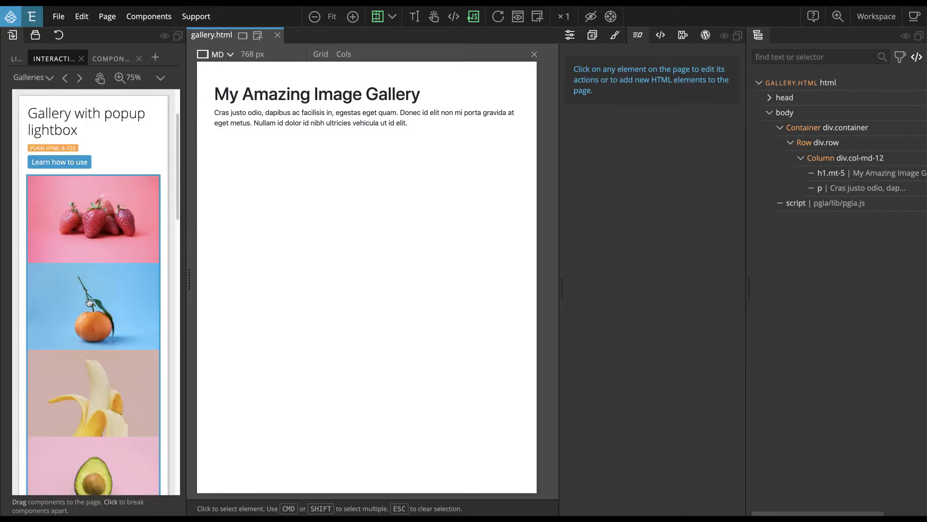
pyautogui.scroll(-4, 89, 302)
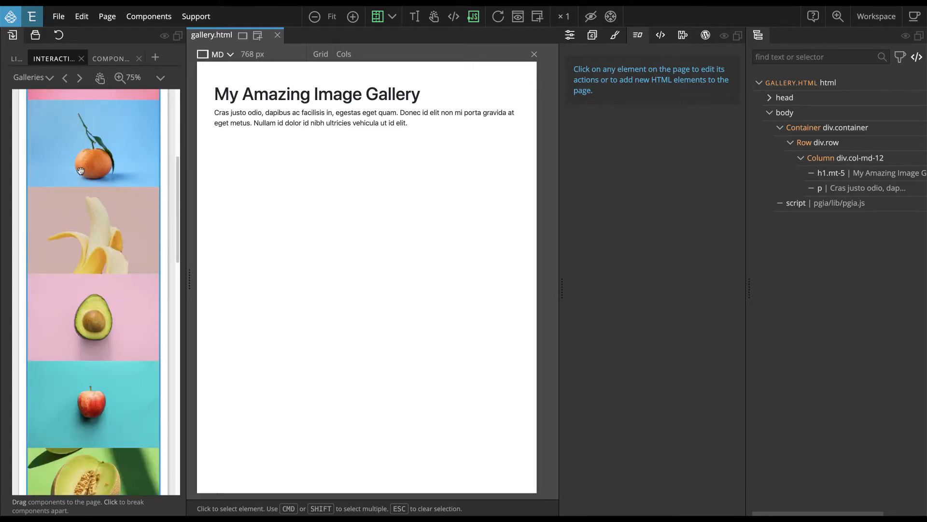
pyautogui.moveTo(81, 171)
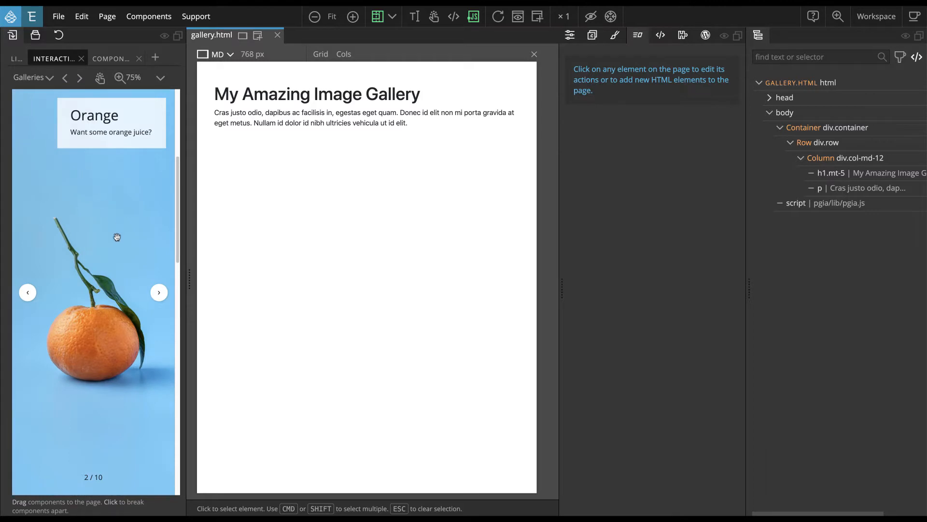
pyautogui.click(159, 292)
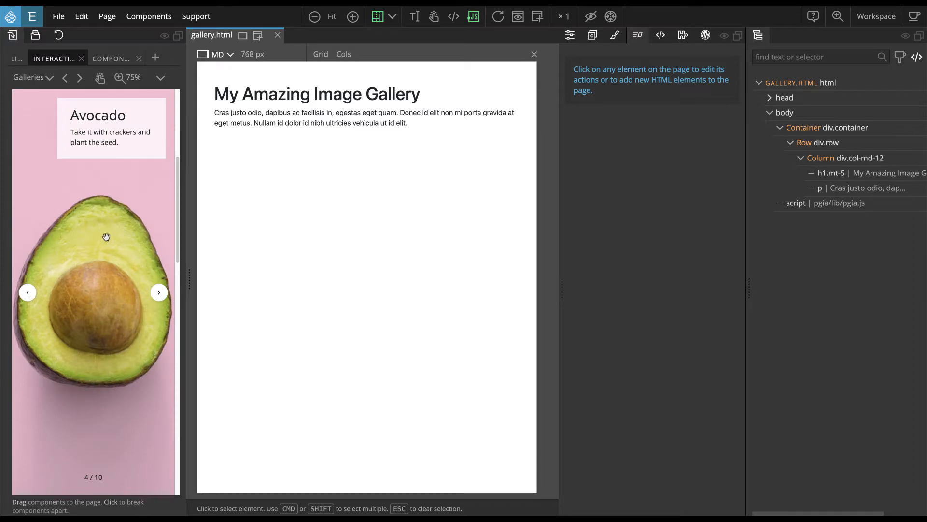
pyautogui.scroll(-5, 104, 235)
pyautogui.scroll(-10, 106, 236)
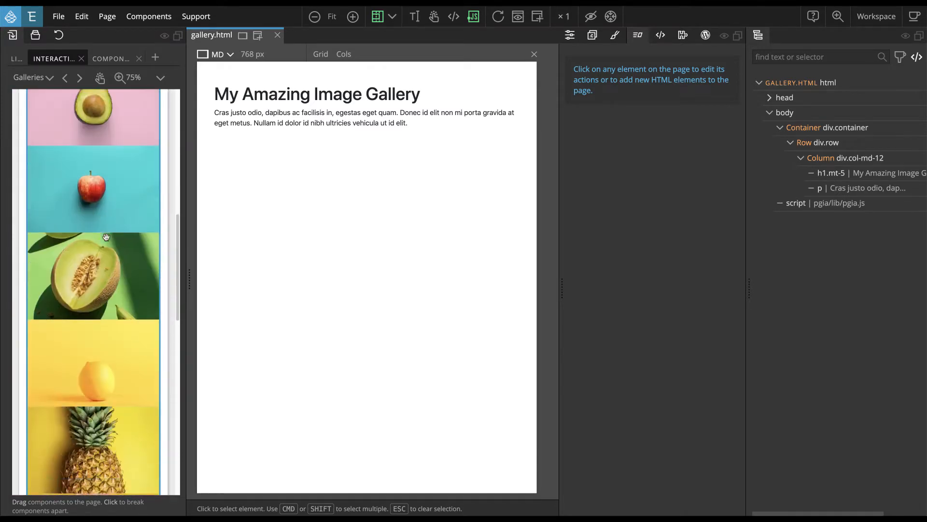
pyautogui.scroll(-3, 106, 236)
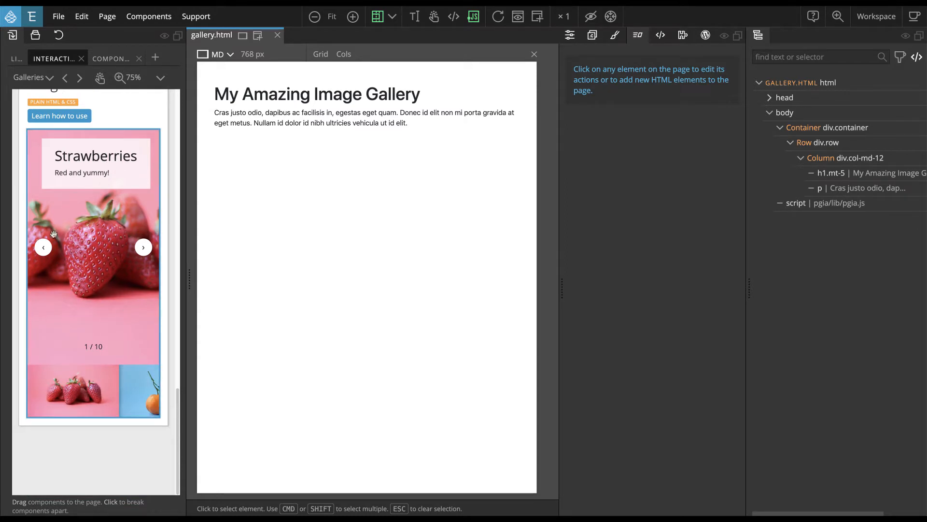
pyautogui.click(143, 247)
pyautogui.click(143, 247)
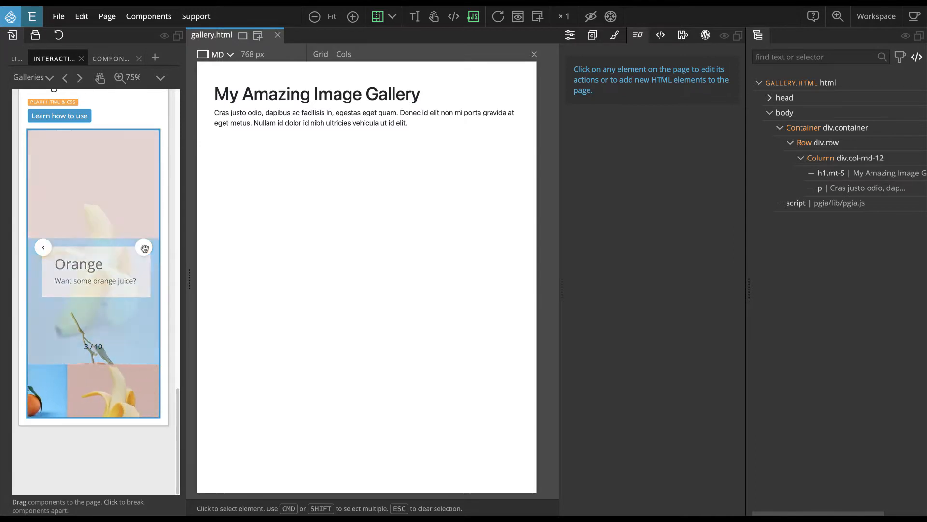
# - Insert the Gallery with popup lightbox blueprint below the intro paragraph in the page's column
pyautogui.scroll(10, 105, 265)
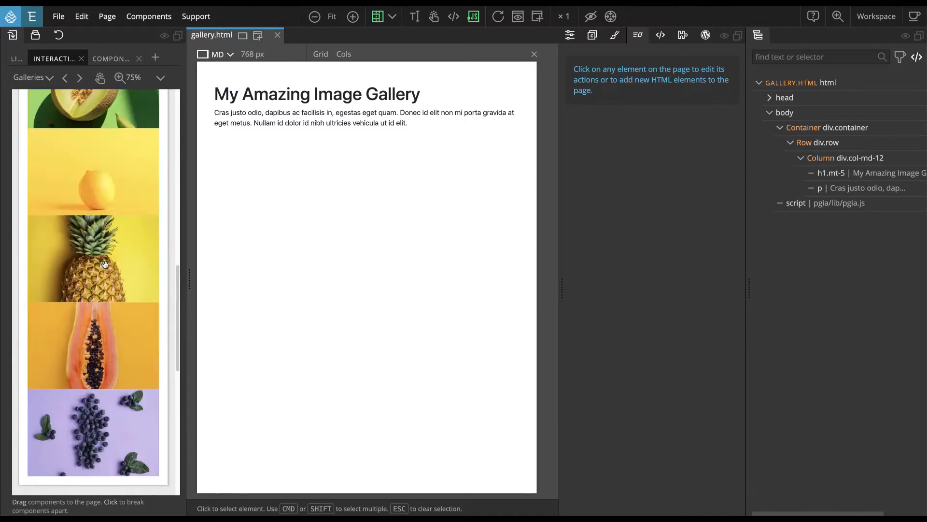
pyautogui.scroll(5, 101, 261)
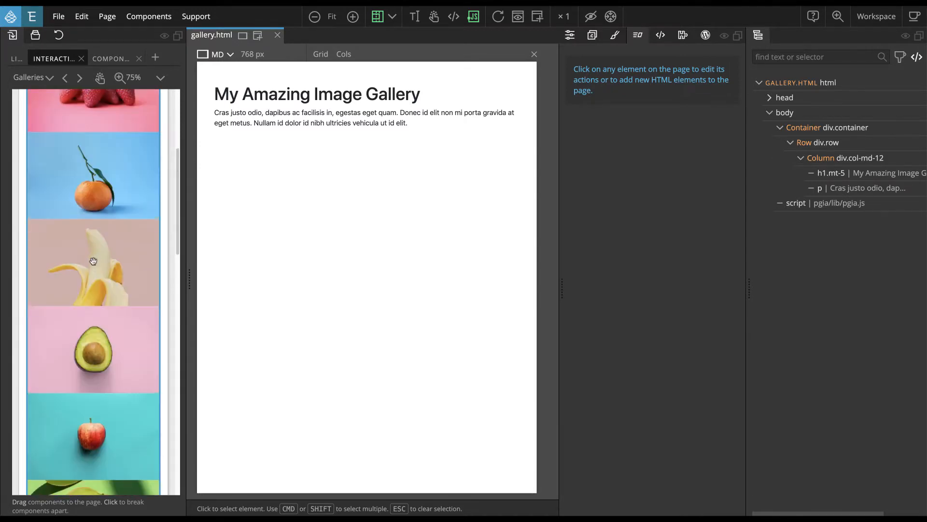
pyautogui.moveTo(66, 274); pyautogui.dragTo(317, 157)
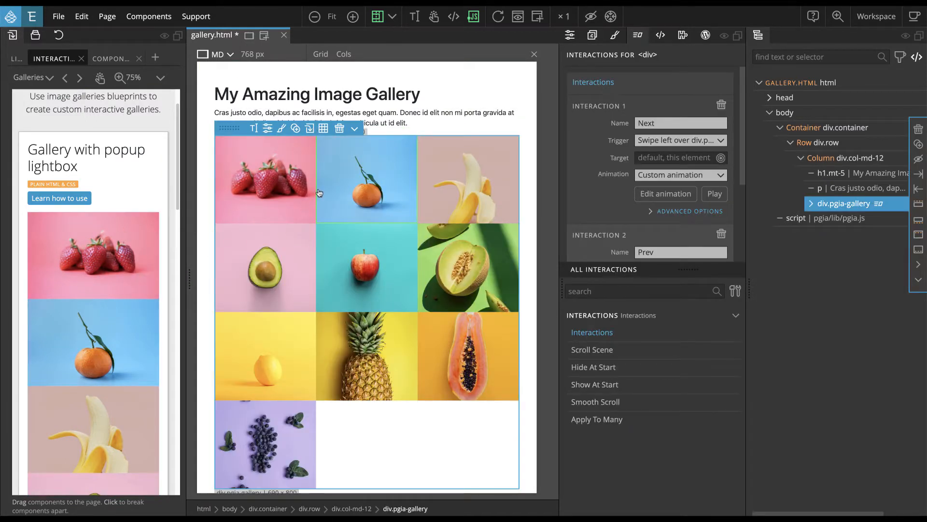
# - Move the style.css link to the end of the head, after the controls.css and gallery.css links
pyautogui.click(768, 99)
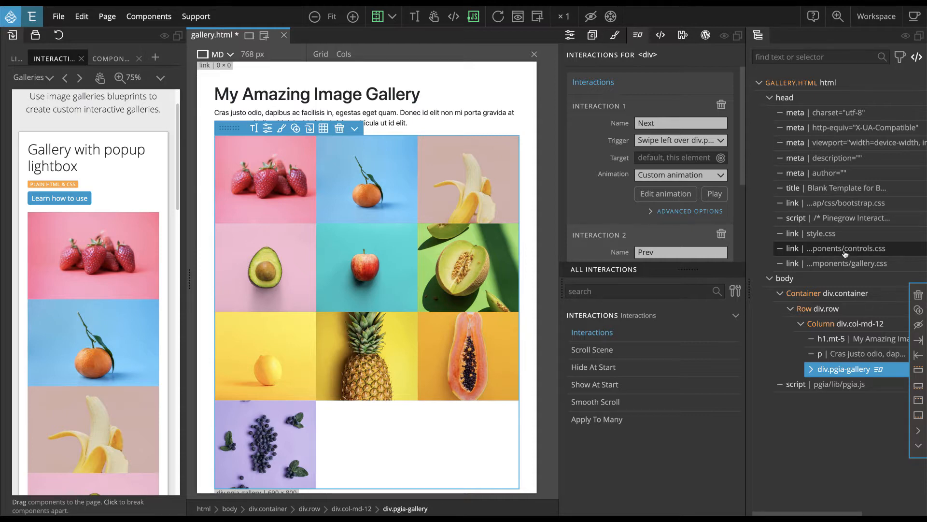
pyautogui.moveTo(813, 235); pyautogui.dragTo(812, 285)
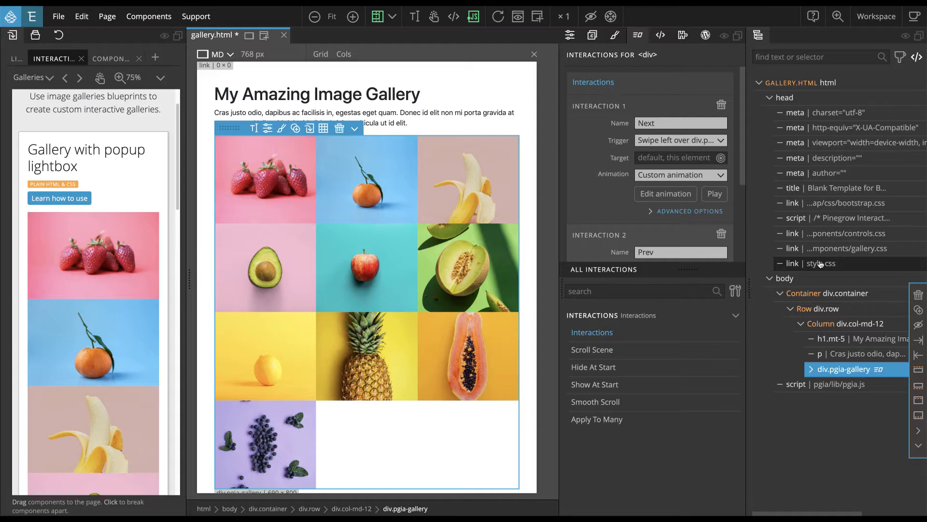
# - Enable test clicks and turn off the display helpers, with the strawberries image opened in the lightbox
pyautogui.click(434, 16)
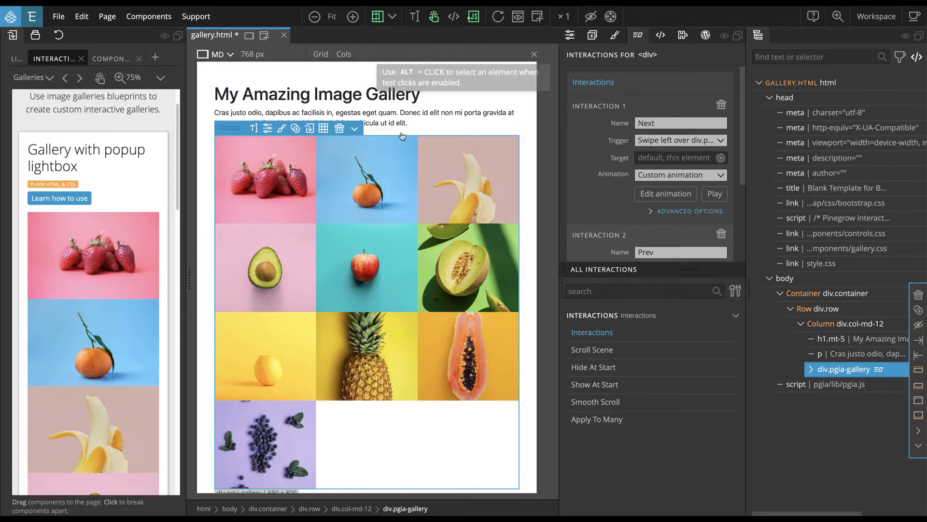
pyautogui.click(294, 184)
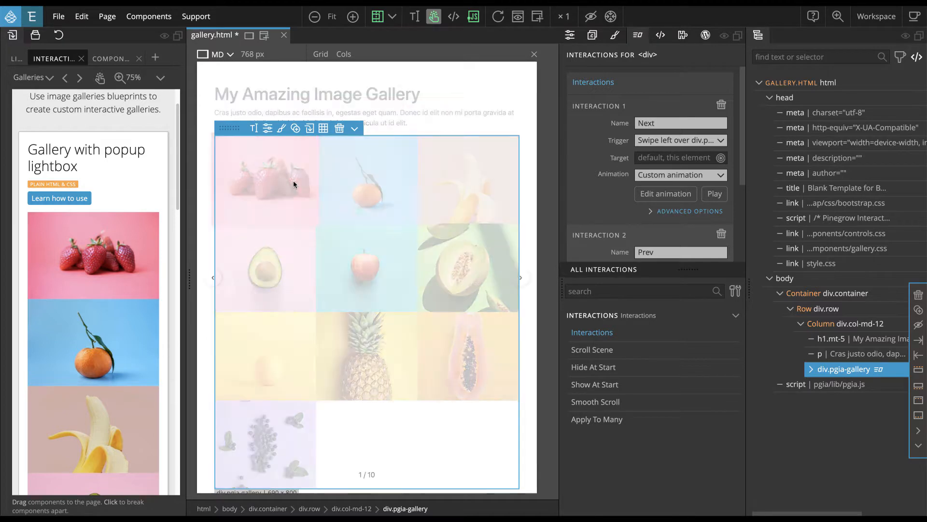
pyautogui.click(377, 19)
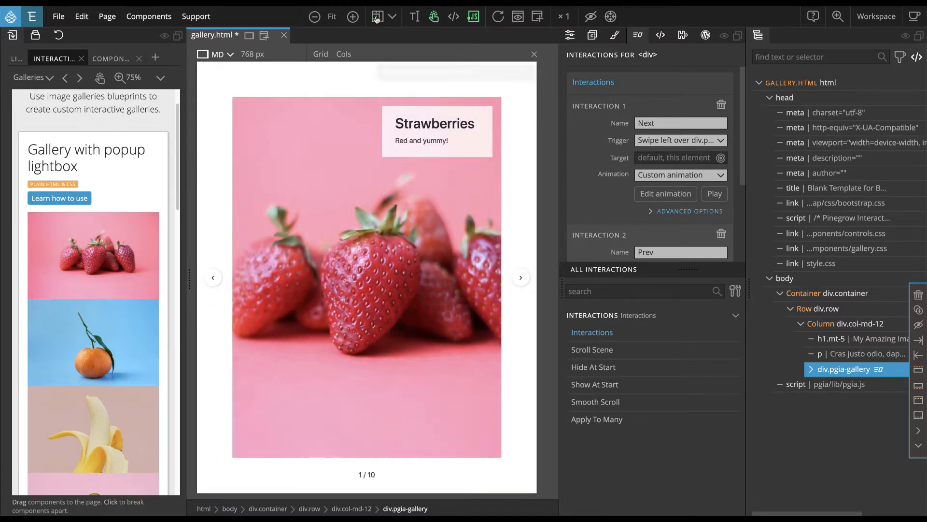
# - Test the page's lightbox by advancing through images, closing it, reopening it from the pineapple thumbnail and closing it again
pyautogui.click(521, 279)
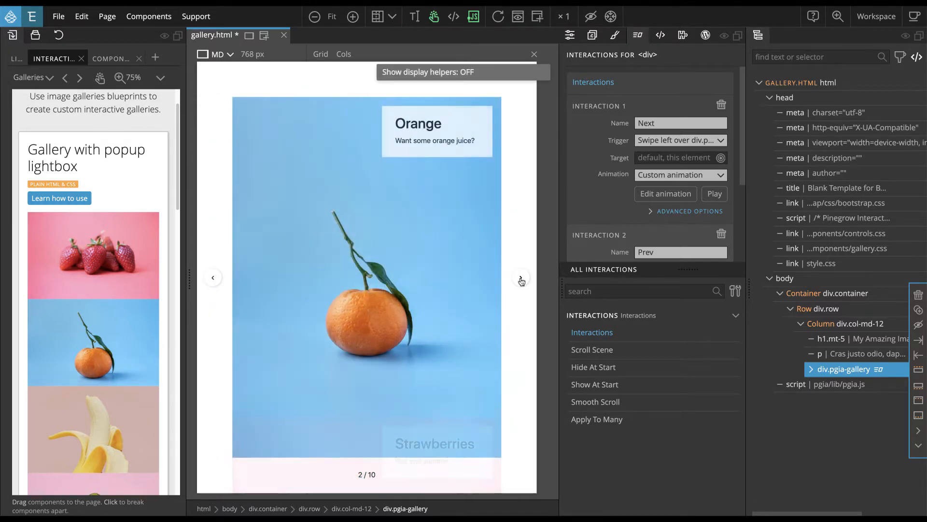
pyautogui.click(521, 279)
pyautogui.click(521, 280)
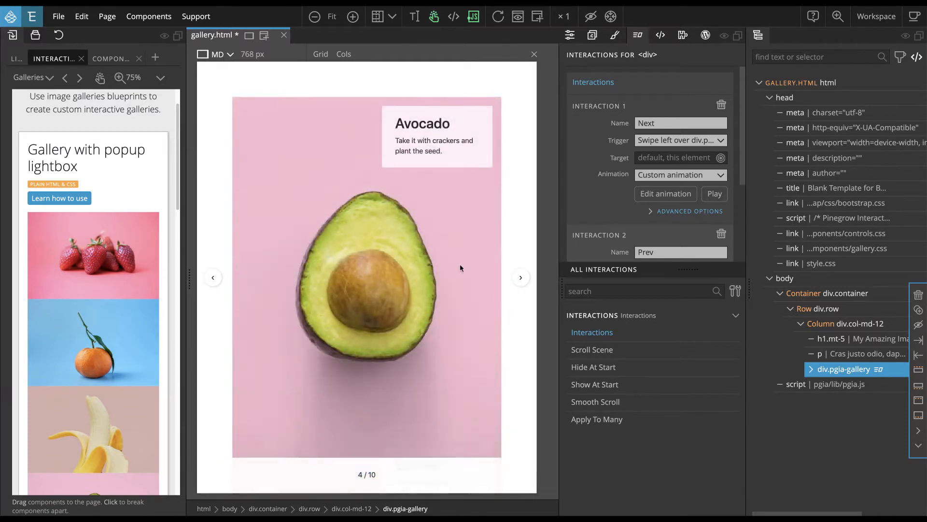
pyautogui.click(453, 264)
pyautogui.click(351, 376)
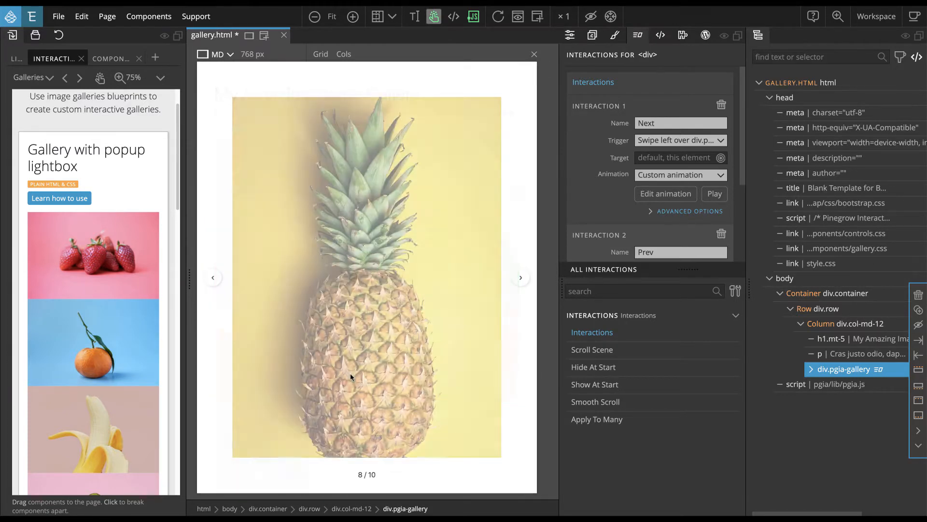
pyautogui.click(519, 279)
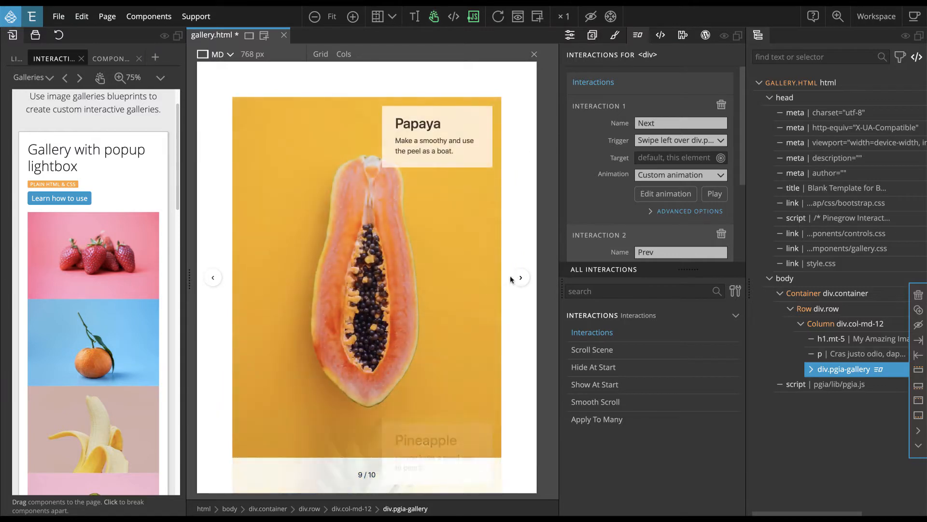
pyautogui.click(430, 277)
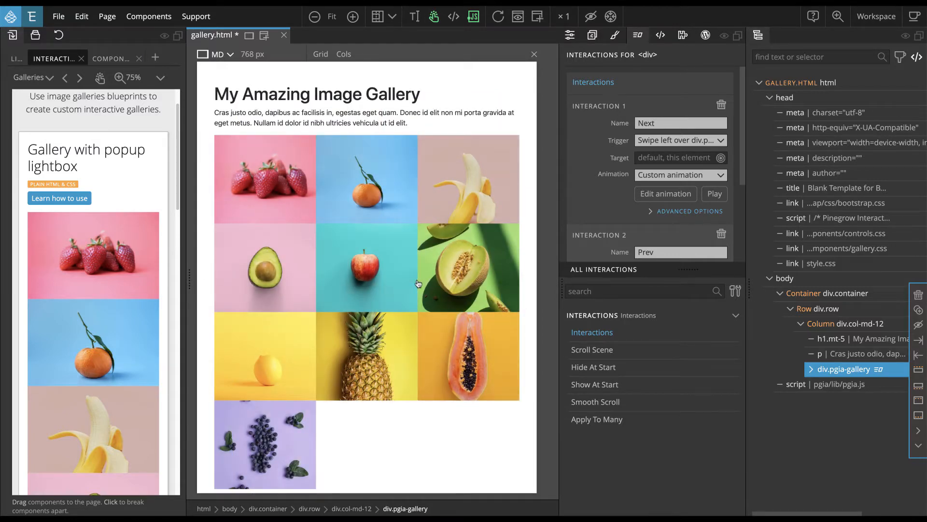
# - Expand div.pgia-gallery in the page tree and open the animation of its Next interaction
pyautogui.click(811, 369)
pyautogui.scroll(-3, 835, 314)
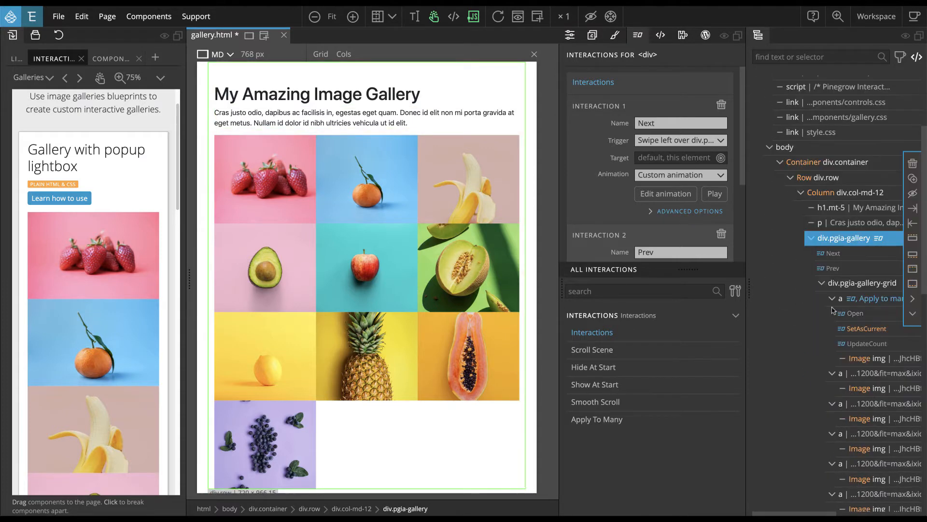
pyautogui.click(832, 255)
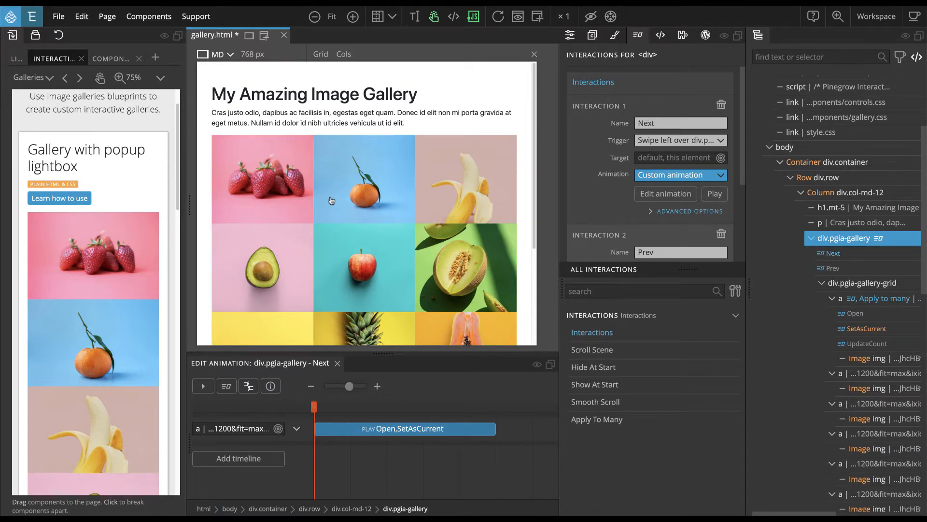
pyautogui.scroll(-1, 336, 204)
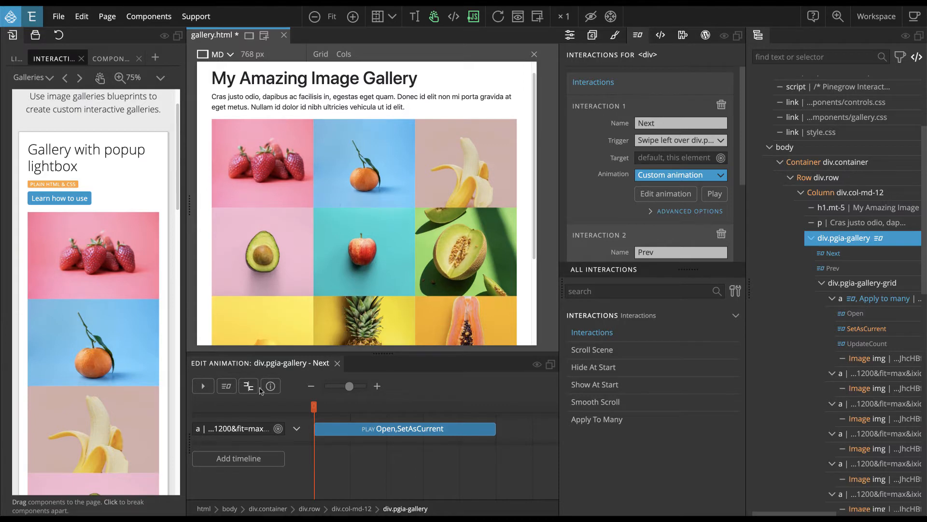
# - Examine the target selector of the Next animation's timeline, highlighting its ->next(.pgia-current) part, and accept it as is
pyautogui.moveTo(227, 433)
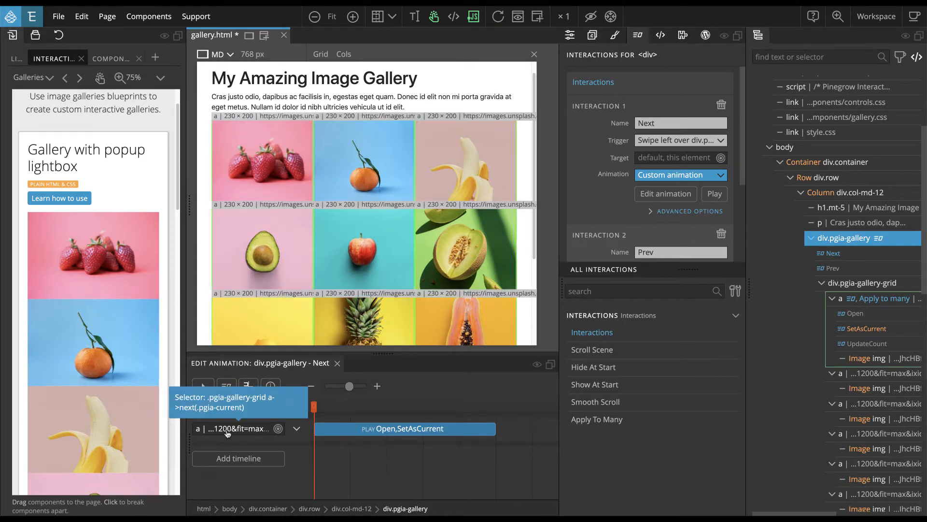
pyautogui.click(227, 432)
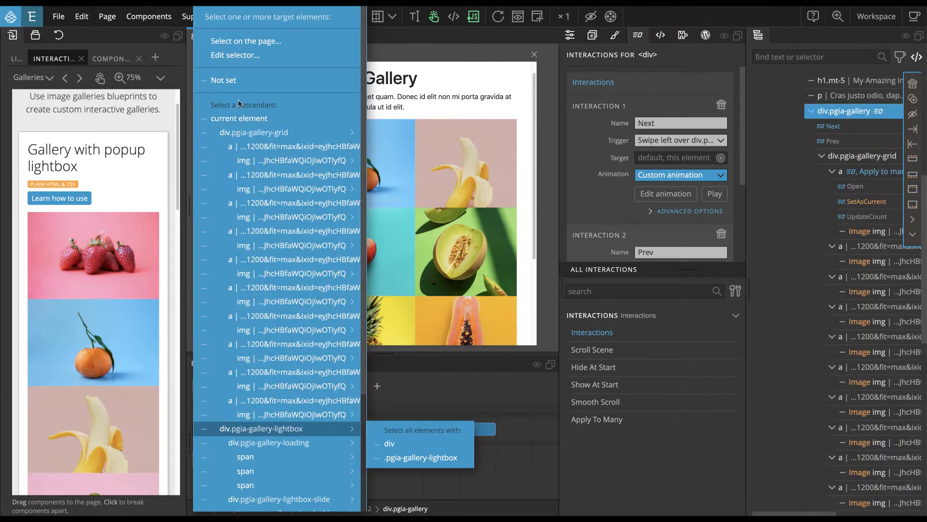
pyautogui.click(239, 53)
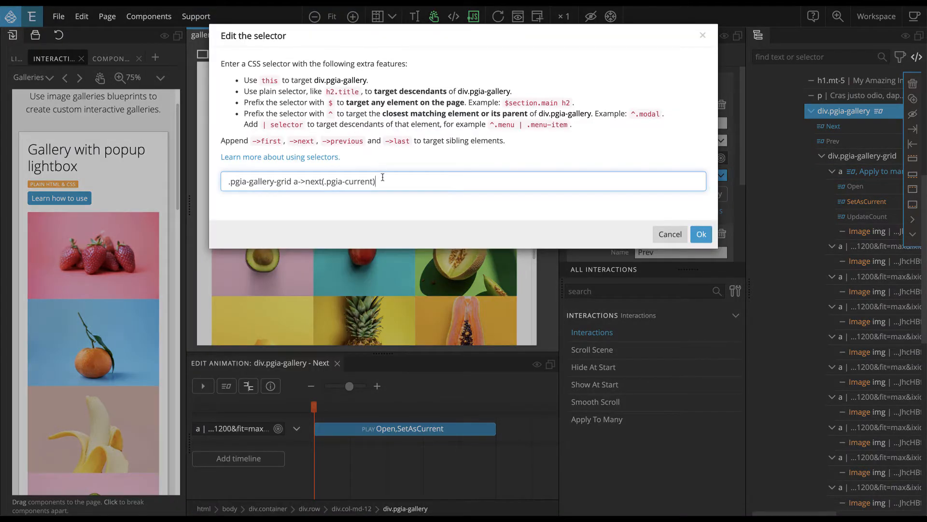
pyautogui.moveTo(382, 182); pyautogui.dragTo(299, 186)
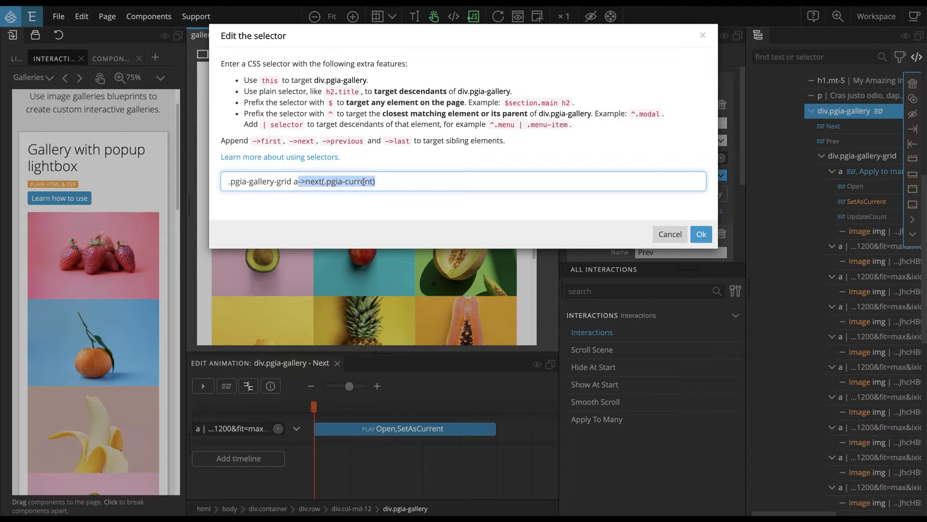
pyautogui.click(699, 234)
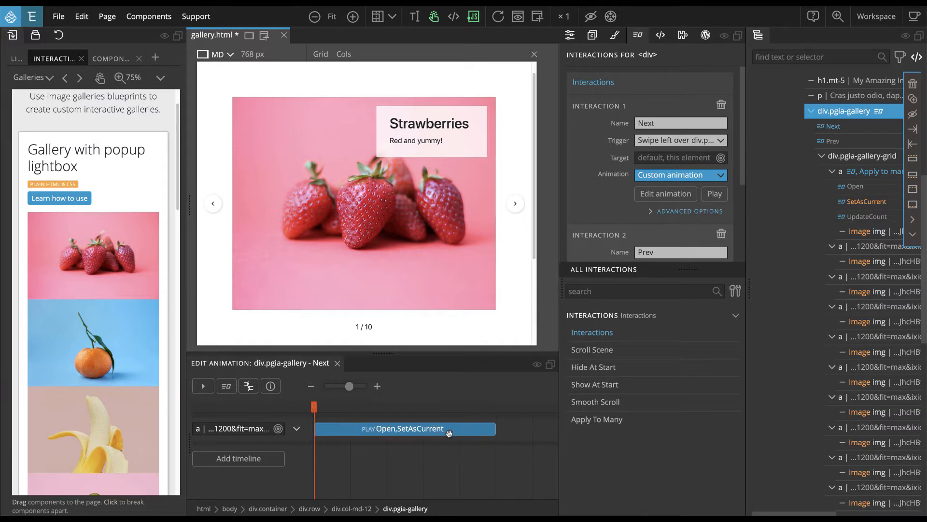
# - Open the first gallery link's Open animation, enlarge the timeline area and examine the attributes set on the lightbox
pyautogui.click(856, 189)
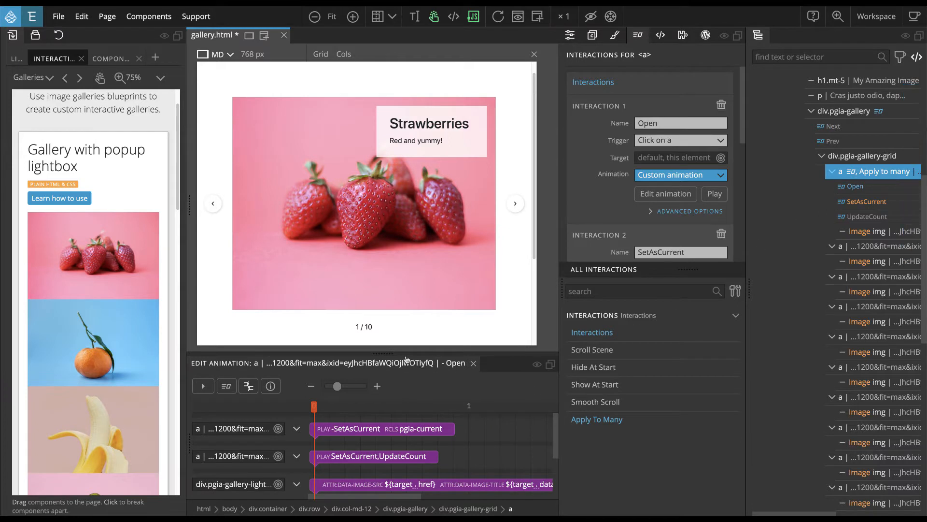
pyautogui.moveTo(405, 354); pyautogui.dragTo(408, 310)
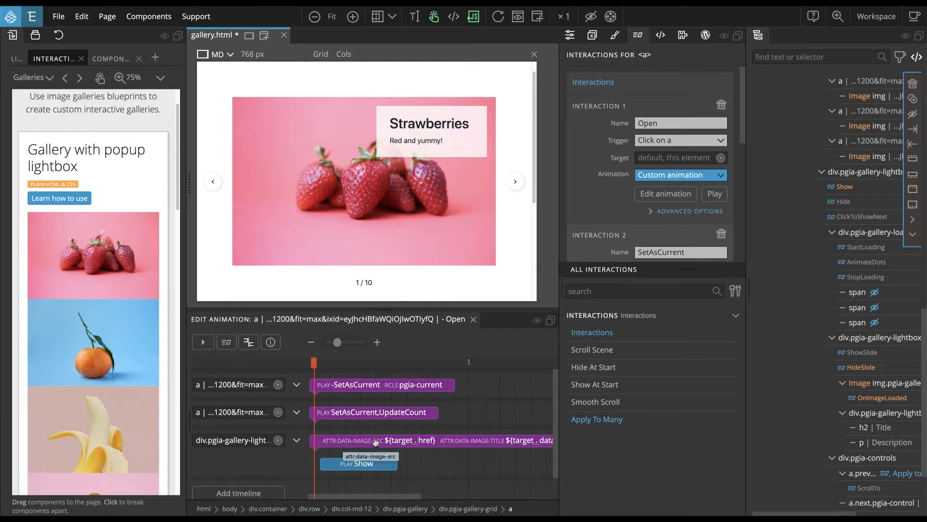
pyautogui.moveTo(397, 497); pyautogui.dragTo(440, 498)
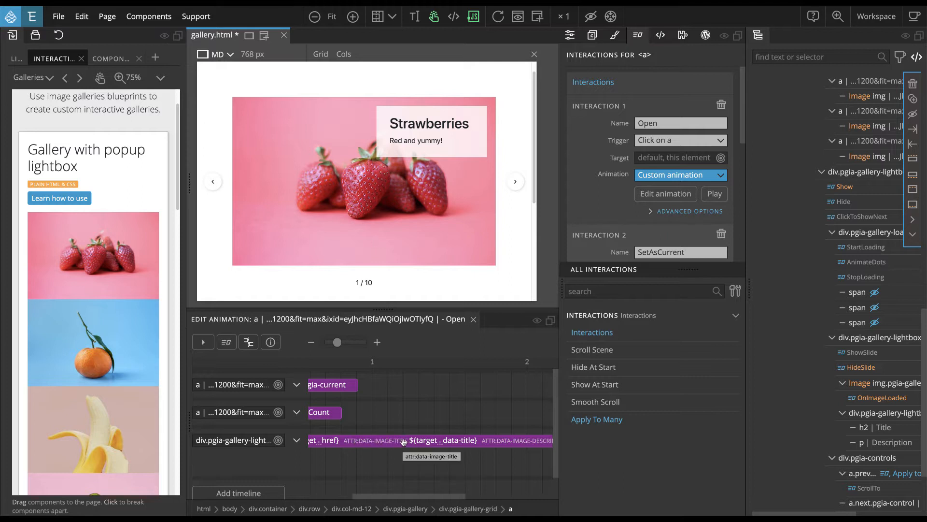
pyautogui.moveTo(438, 497); pyautogui.dragTo(505, 499)
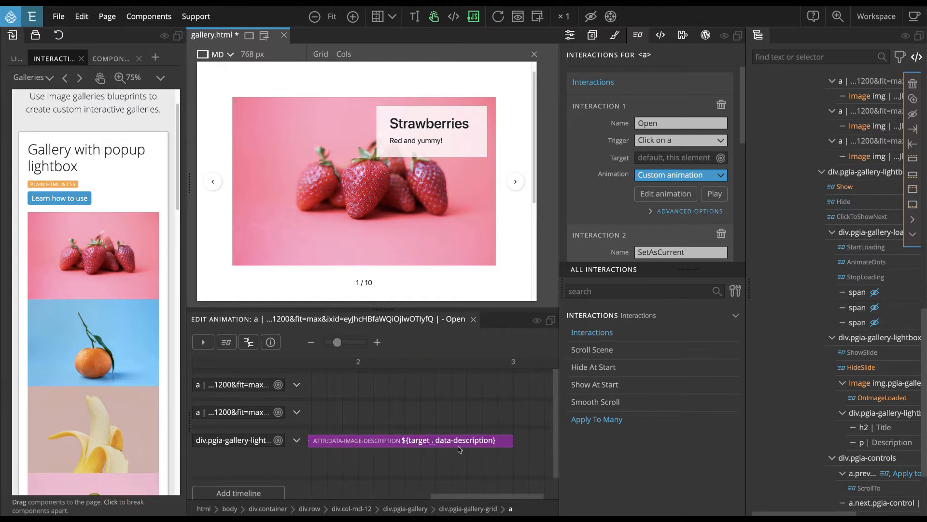
# - Open the code of div.pgia-gallery-grid in its own editor window and enlarge the window over the workspace
pyautogui.moveTo(459, 498); pyautogui.dragTo(334, 496)
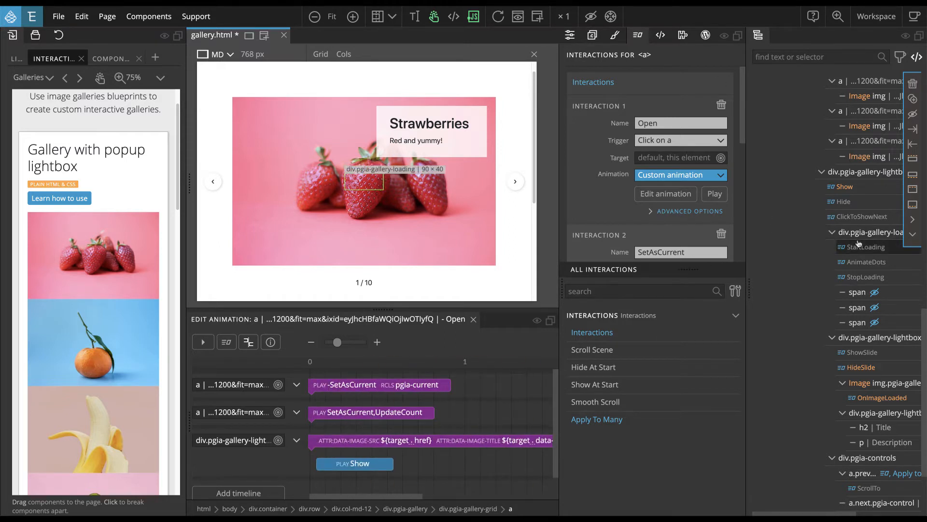
pyautogui.scroll(6, 854, 236)
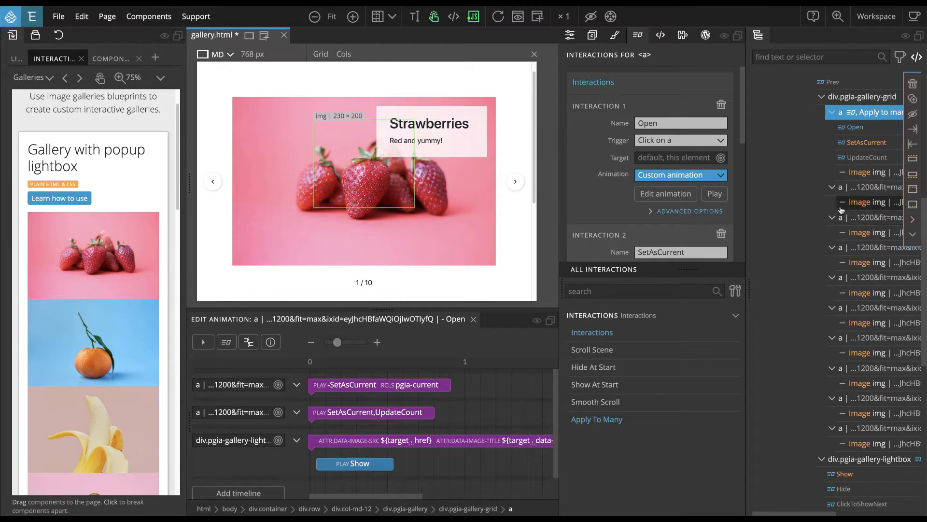
pyautogui.doubleClick(846, 97)
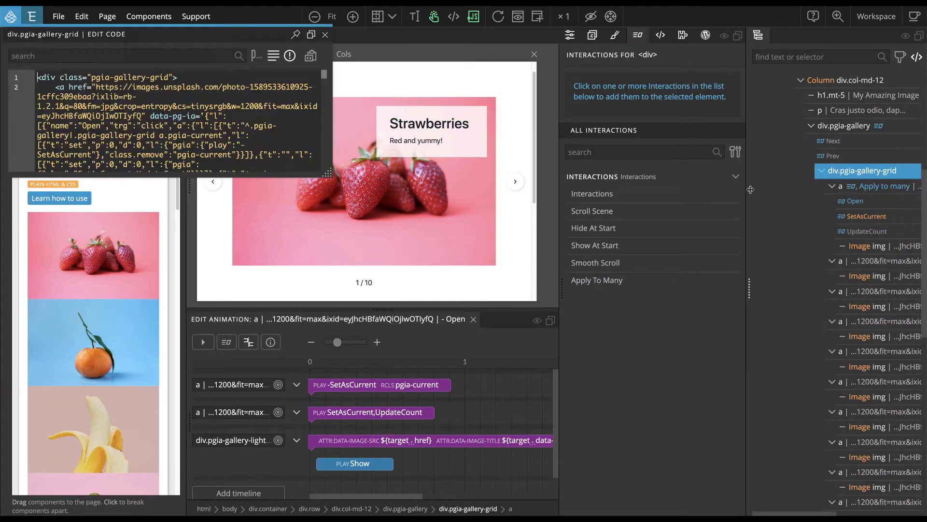
pyautogui.moveTo(191, 30); pyautogui.dragTo(394, 67)
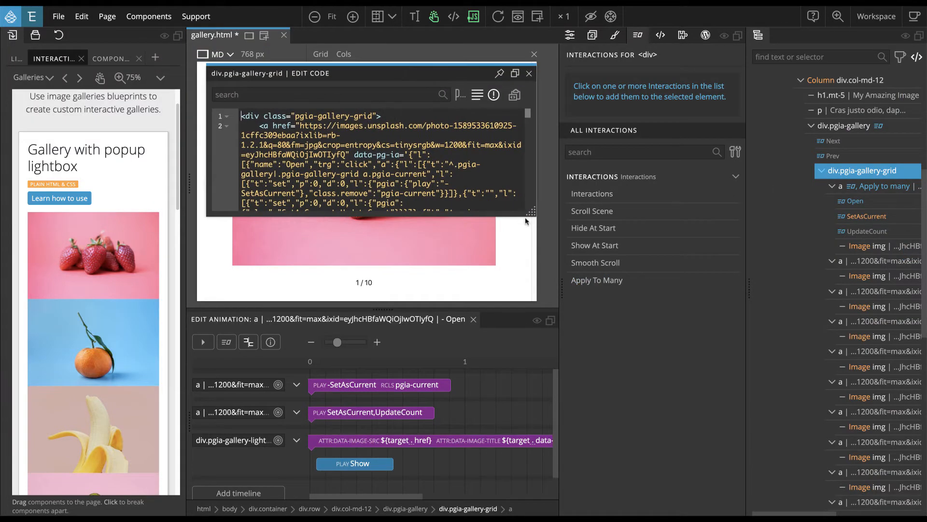
pyautogui.moveTo(532, 212); pyautogui.dragTo(826, 431)
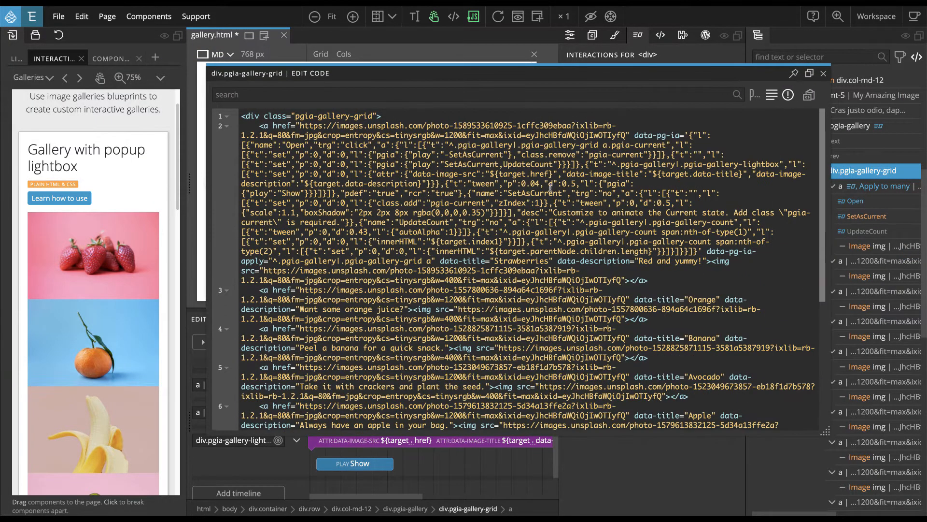
# - Examine the orange image link's code, highlighting its data-title and data-description attributes, and close the code editor
pyautogui.scroll(-3, 460, 187)
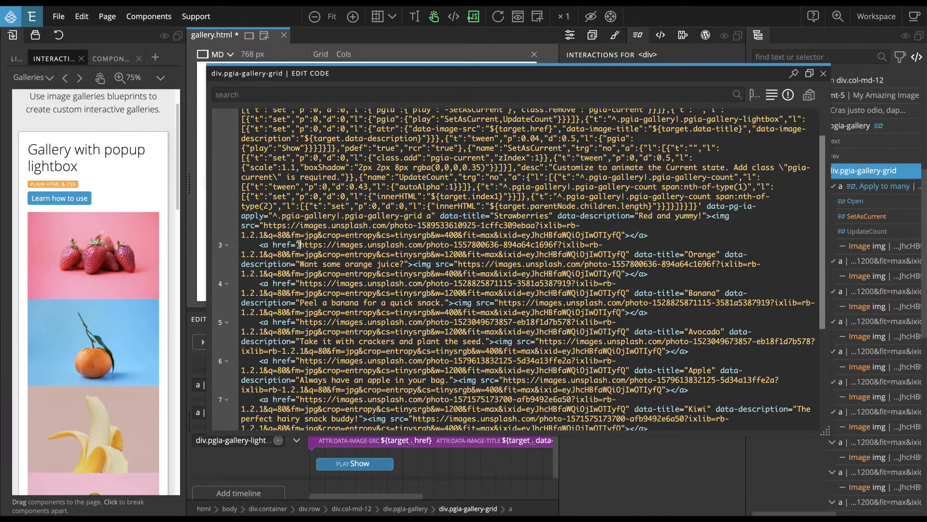
pyautogui.moveTo(299, 245); pyautogui.dragTo(720, 254)
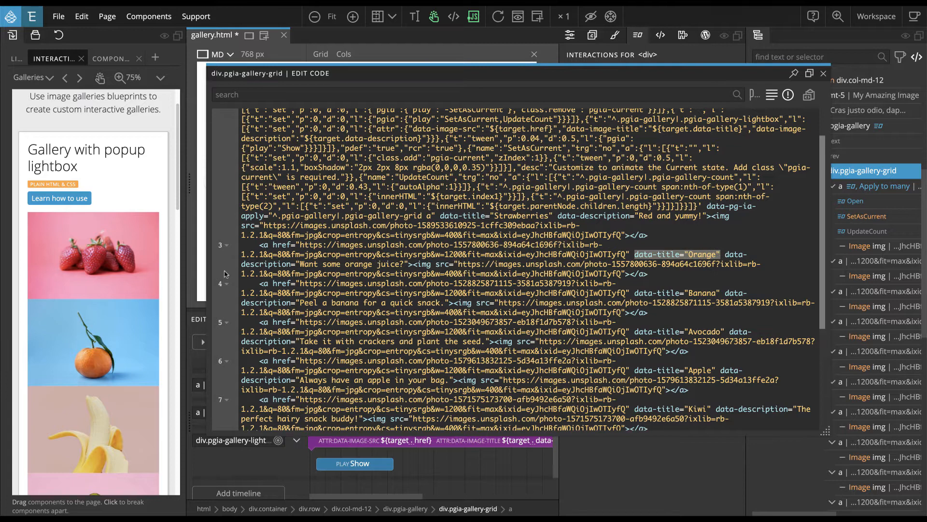
pyautogui.moveTo(253, 264); pyautogui.dragTo(407, 263)
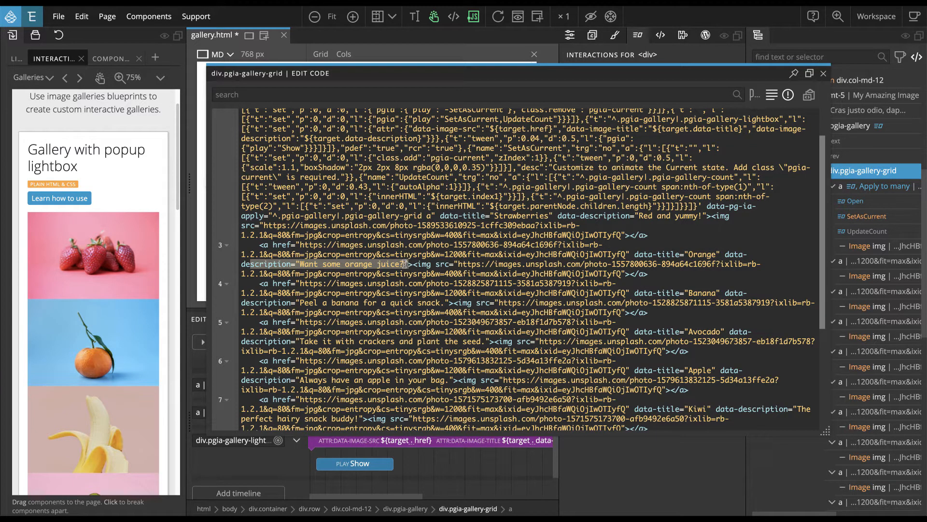
pyautogui.click(823, 73)
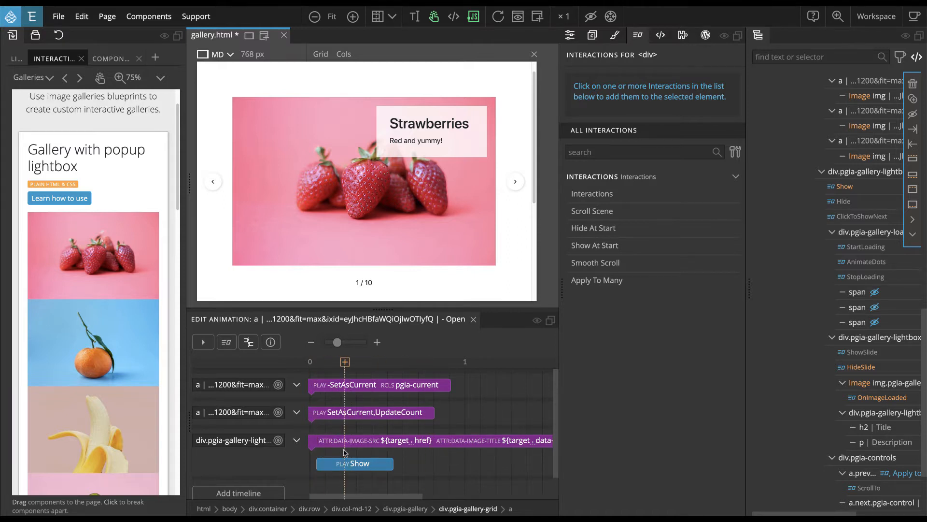
# - Open the Show animation of div.pgia-gallery-lightbox and examine its timelines and the lightbox's child elements in the page tree
pyautogui.hscroll(-1, 357, 498)
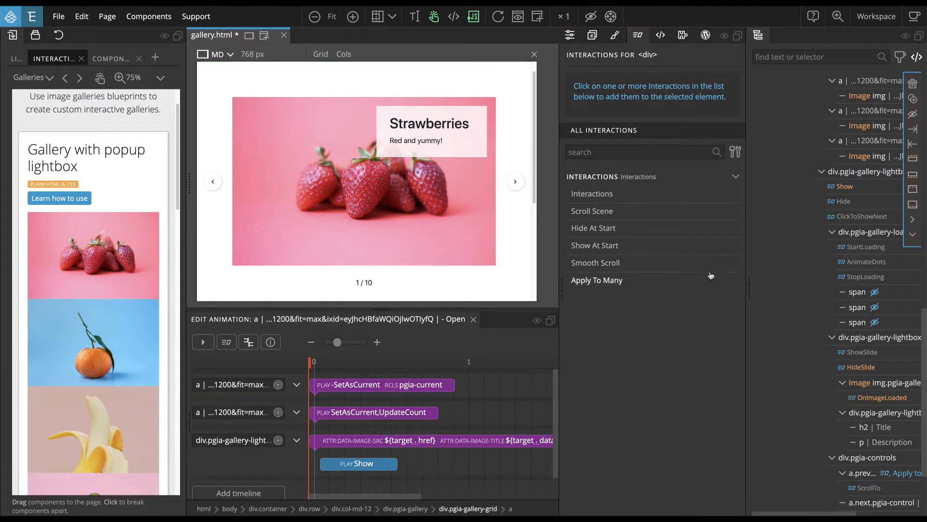
pyautogui.click(848, 189)
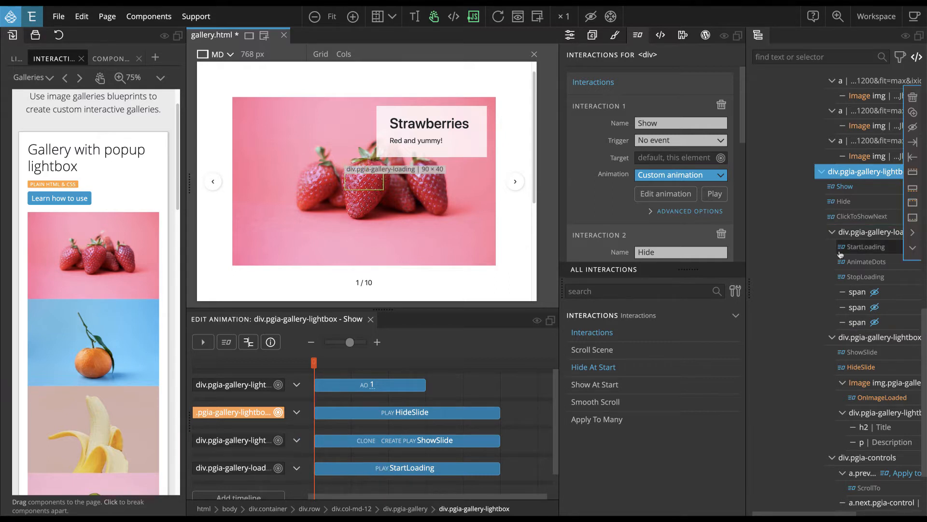
pyautogui.scroll(-1, 841, 255)
pyautogui.scroll(-3, 841, 254)
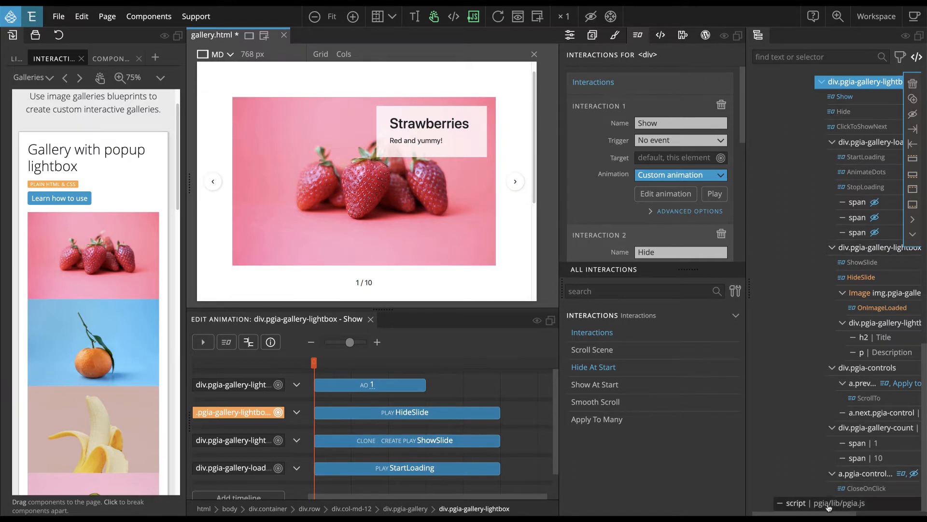
pyautogui.moveTo(825, 512); pyautogui.dragTo(858, 512)
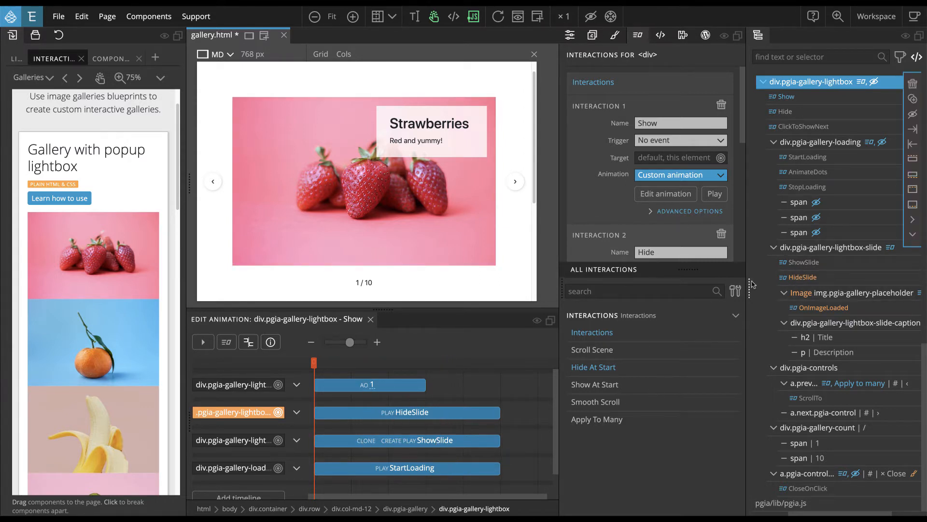
# - Open the ShowSlide animation of div.pgia-gallery-lightbox-slide and examine how the image source, title and description are set
pyautogui.click(809, 262)
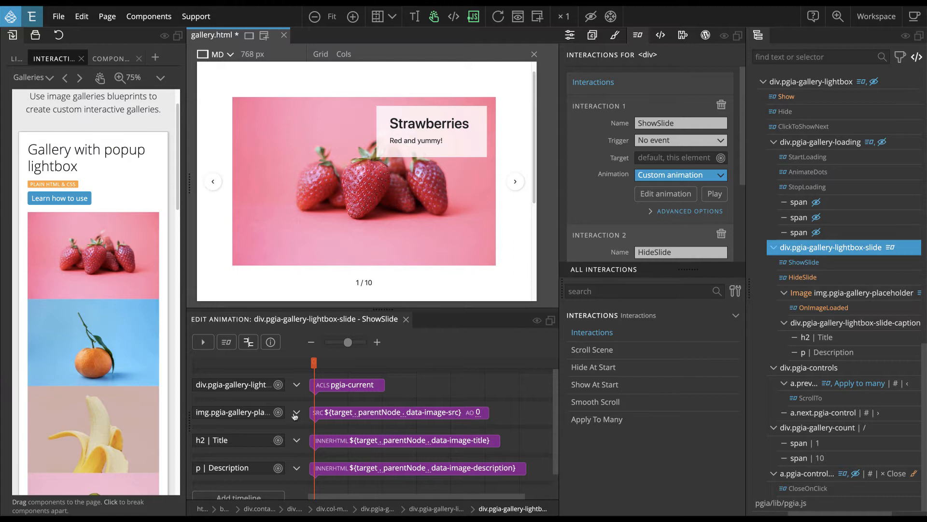
pyautogui.scroll(-1, 223, 415)
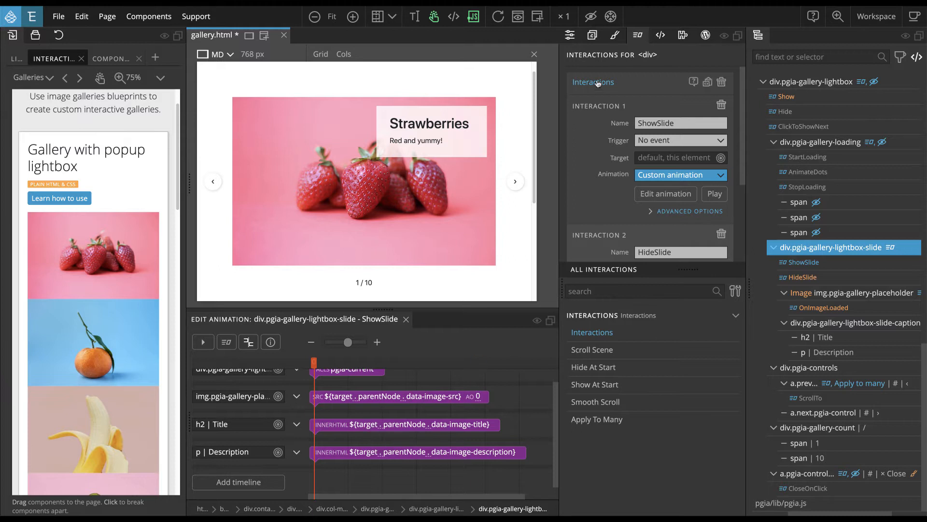
pyautogui.moveTo(816, 250)
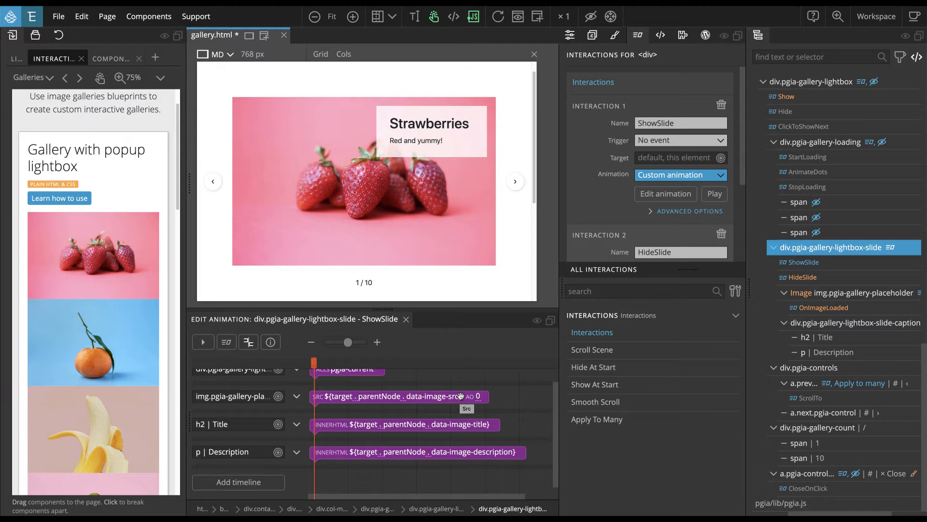
# - Open the placeholder image's OnImageLoaded animation, look through the trigger options and keep the resource Load event
pyautogui.click(813, 309)
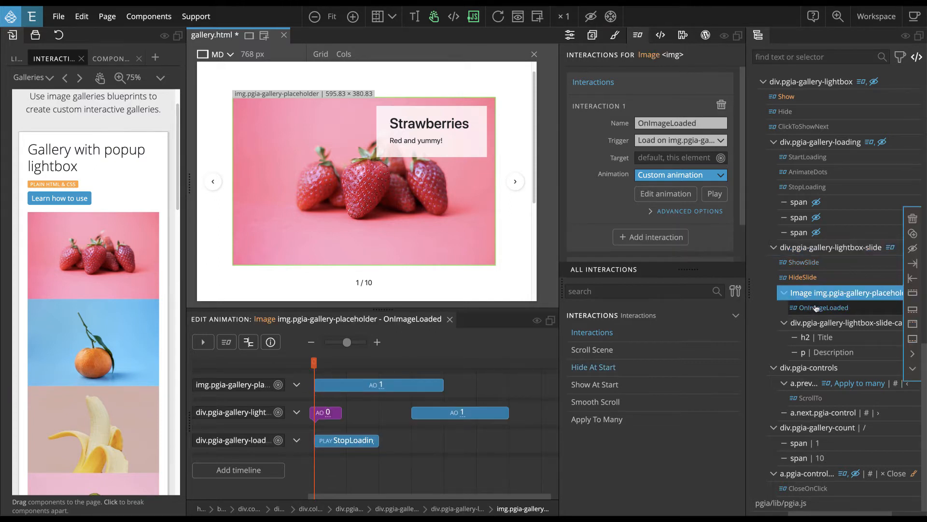
pyautogui.click(649, 141)
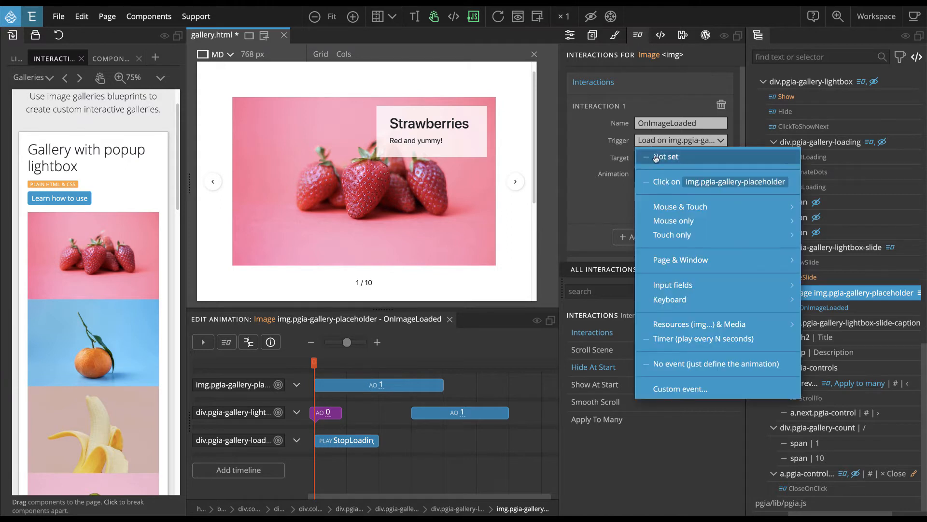
pyautogui.moveTo(696, 325)
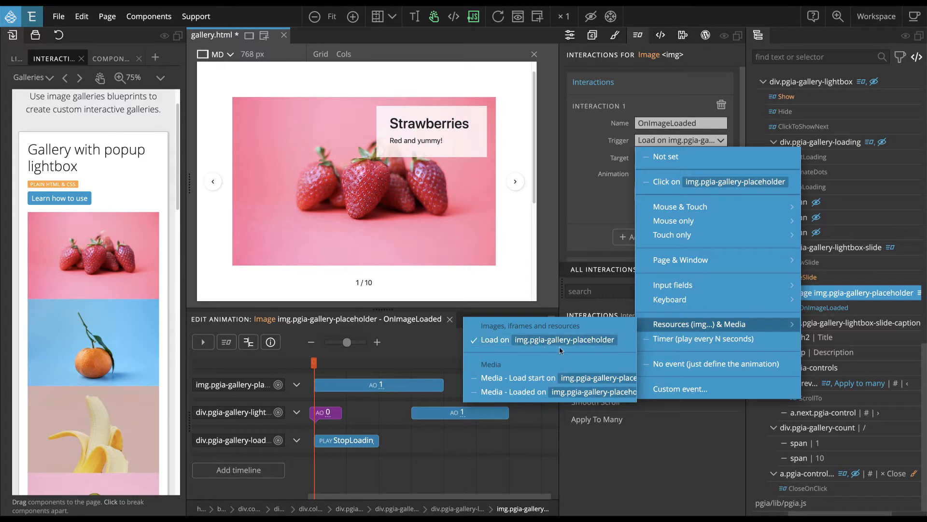
pyautogui.click(485, 340)
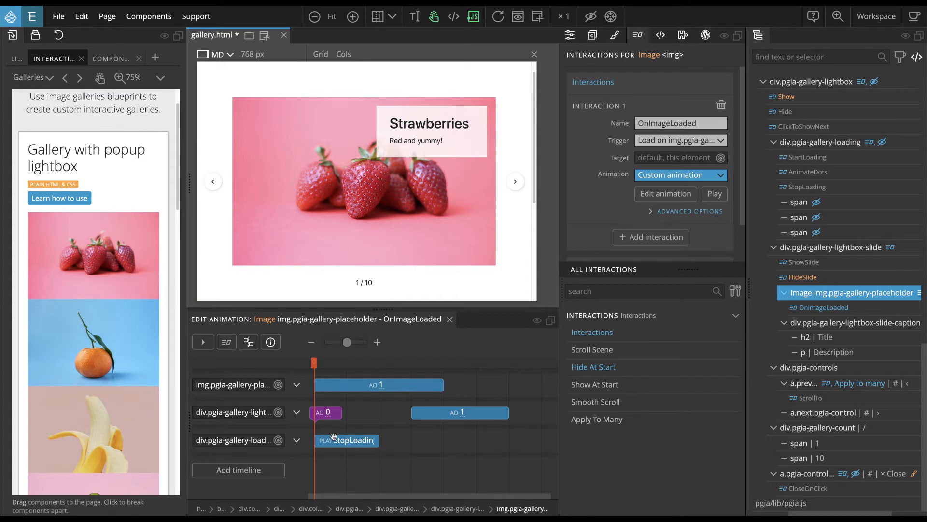
# - Select div.pgia-gallery-loading, look over its interactions and turn on the display of hidden elements
pyautogui.moveTo(816, 353)
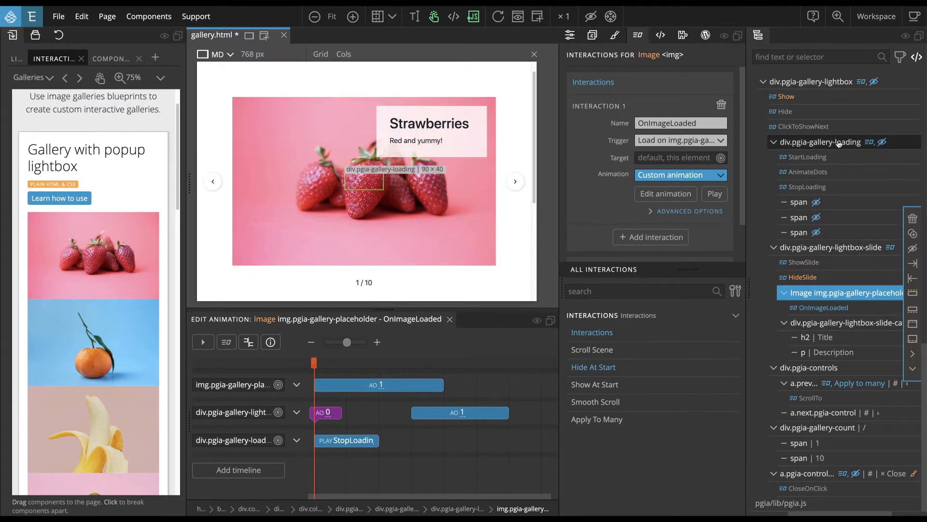
pyautogui.click(821, 143)
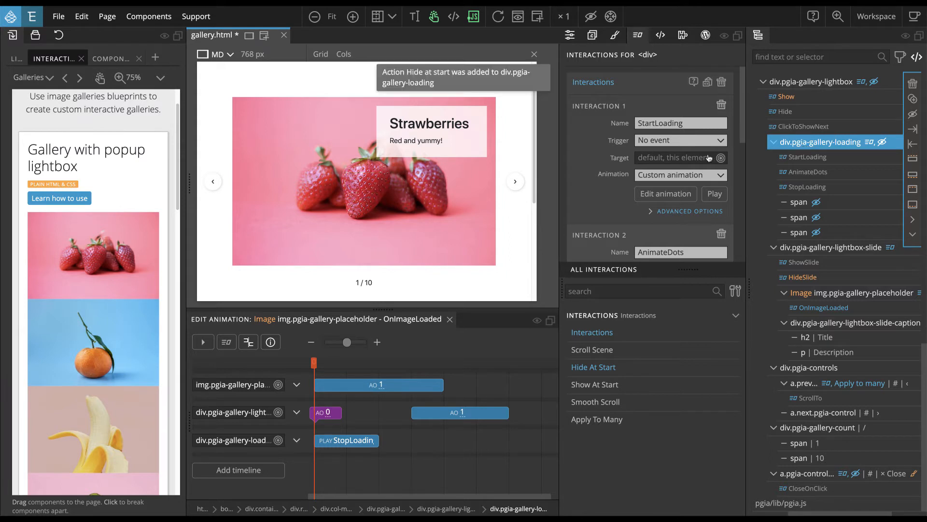
pyautogui.scroll(-4, 682, 175)
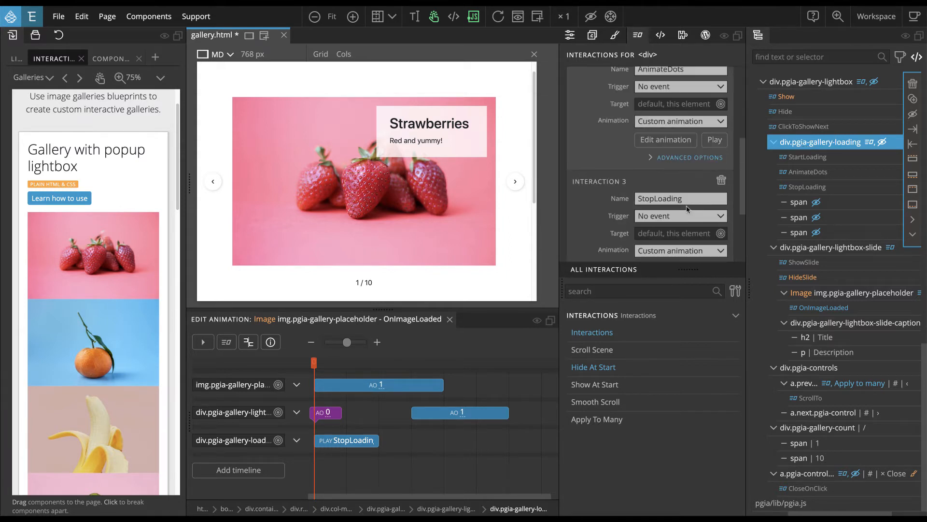
pyautogui.click(735, 292)
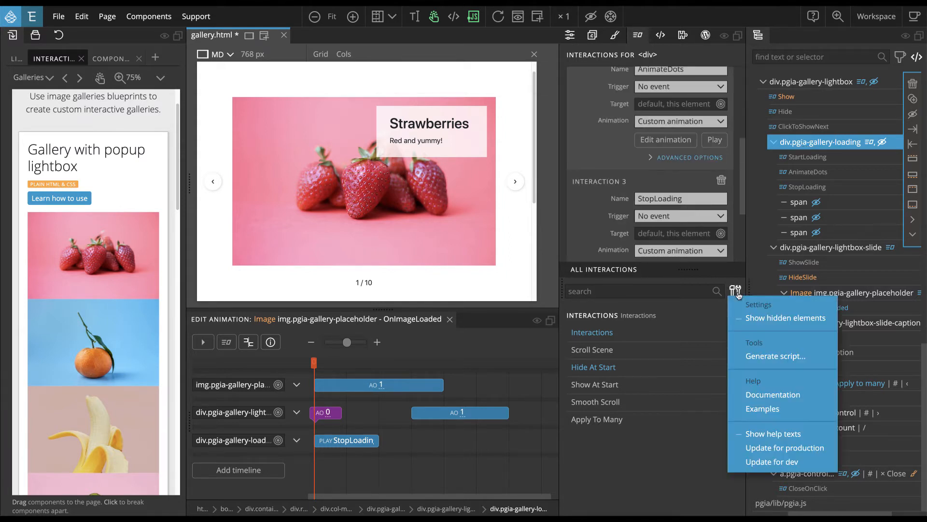
pyautogui.click(769, 318)
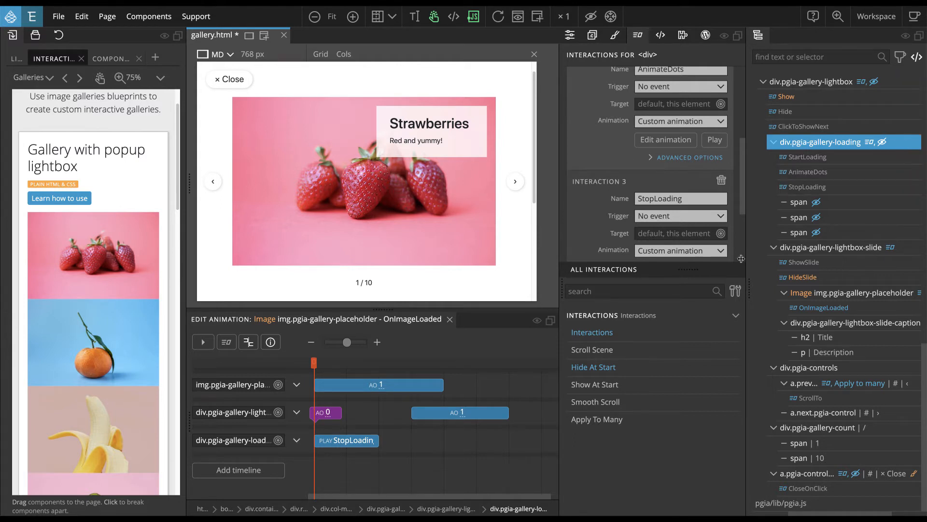
# - Temporarily hide div.pgia-gallery-lightbox-slide, refresh the page to view the loading dots, and unhide the slide
pyautogui.click(826, 248)
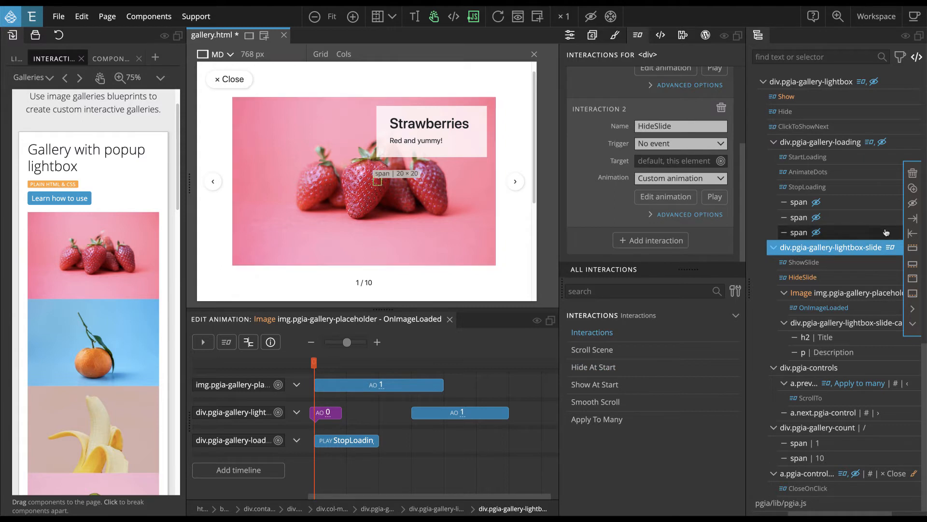
pyautogui.click(913, 204)
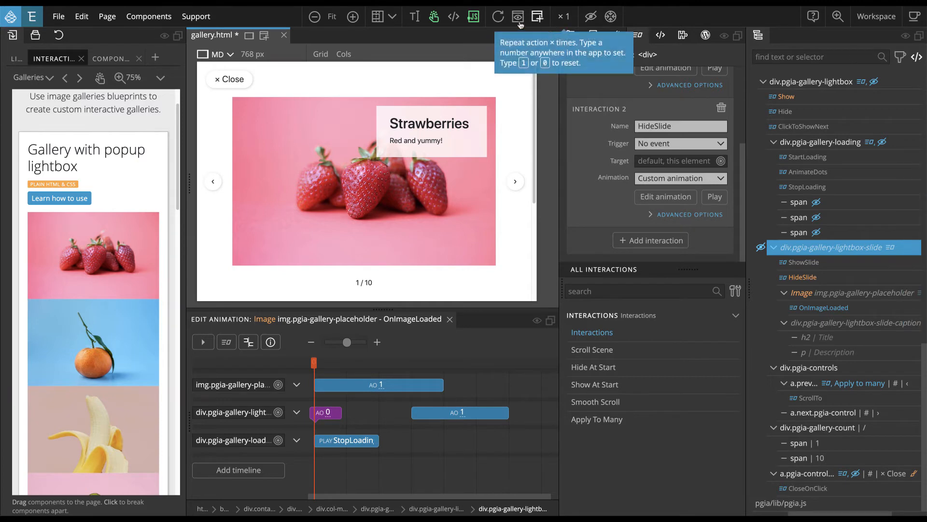
pyautogui.click(498, 16)
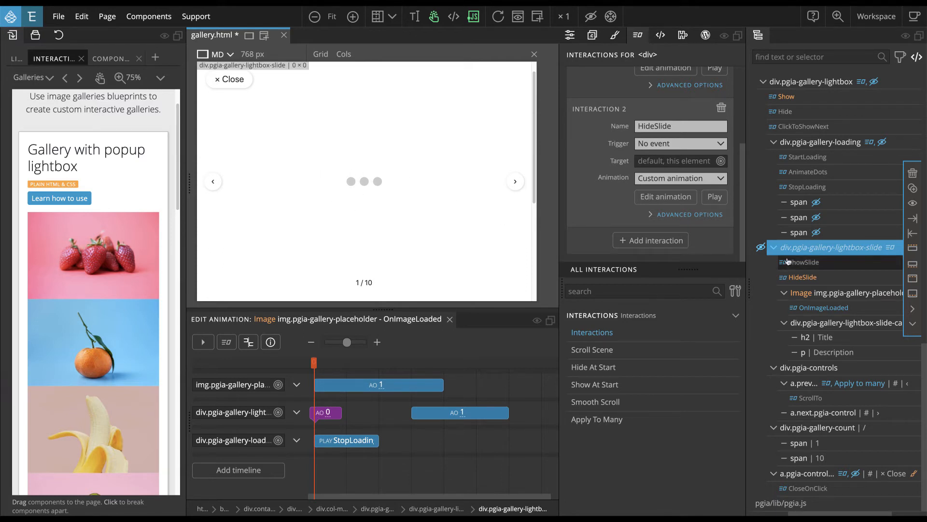
pyautogui.click(761, 248)
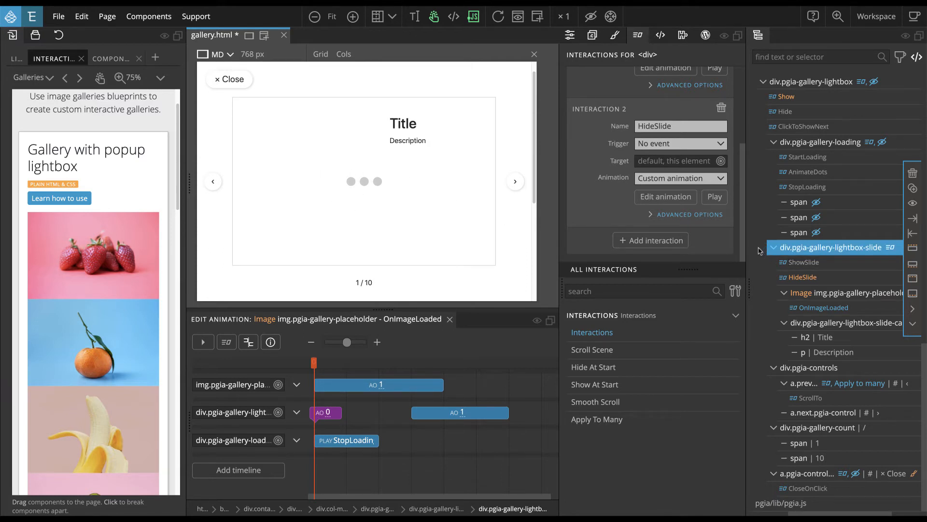
# - Open the StartLoading animation of div.pgia-gallery-loading, shift its AnimateDots transition to the timeline start and return it to 0.3 s
pyautogui.click(814, 158)
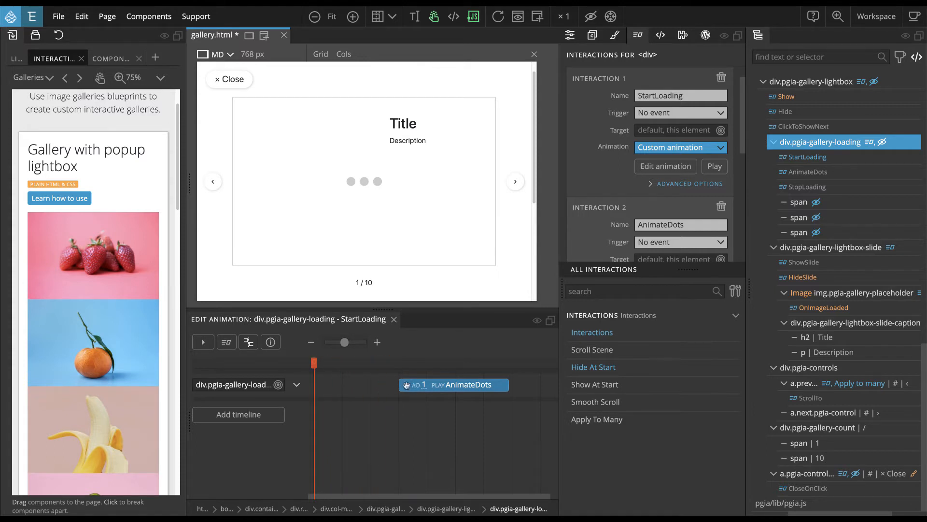
pyautogui.moveTo(433, 384); pyautogui.dragTo(344, 384)
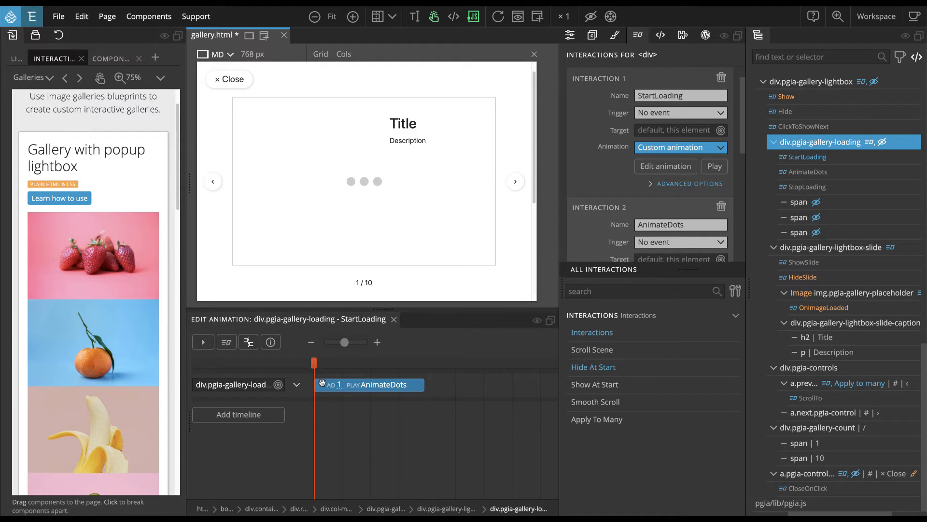
pyautogui.moveTo(322, 382); pyautogui.dragTo(407, 383)
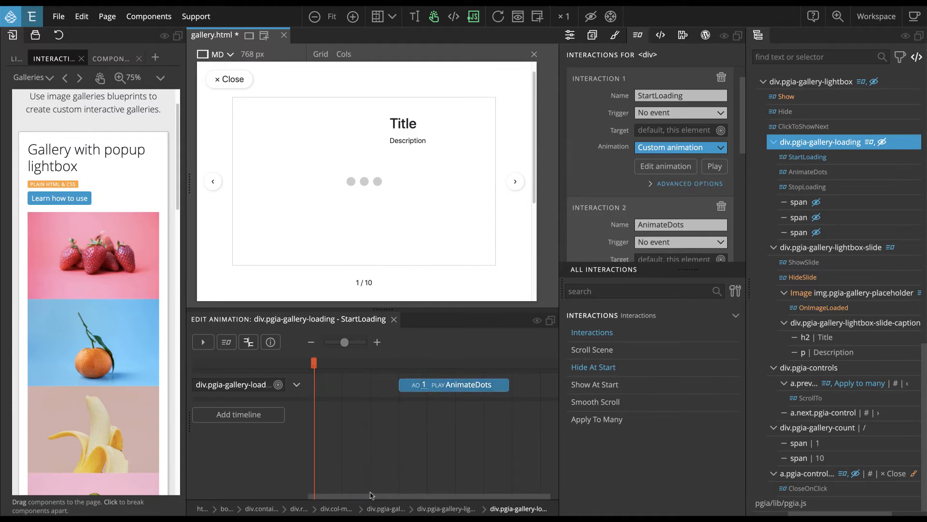
# - Examine the settings of StartLoading's AnimateDots transition and close them without changes
pyautogui.moveTo(372, 496); pyautogui.dragTo(436, 497)
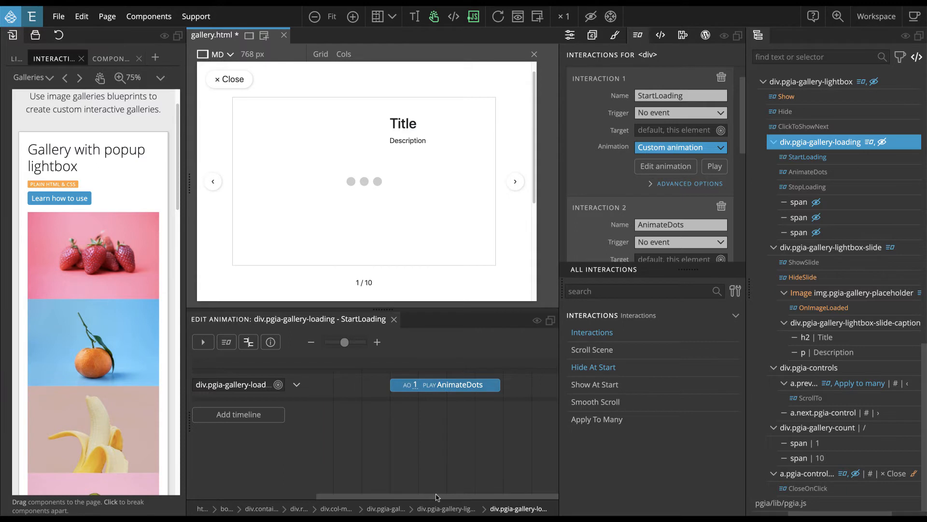
pyautogui.doubleClick(396, 384)
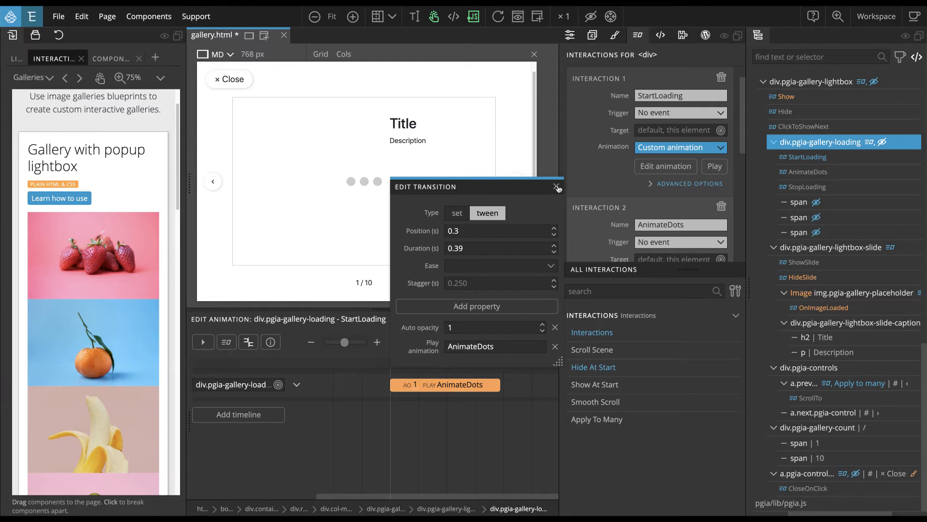
pyautogui.click(556, 187)
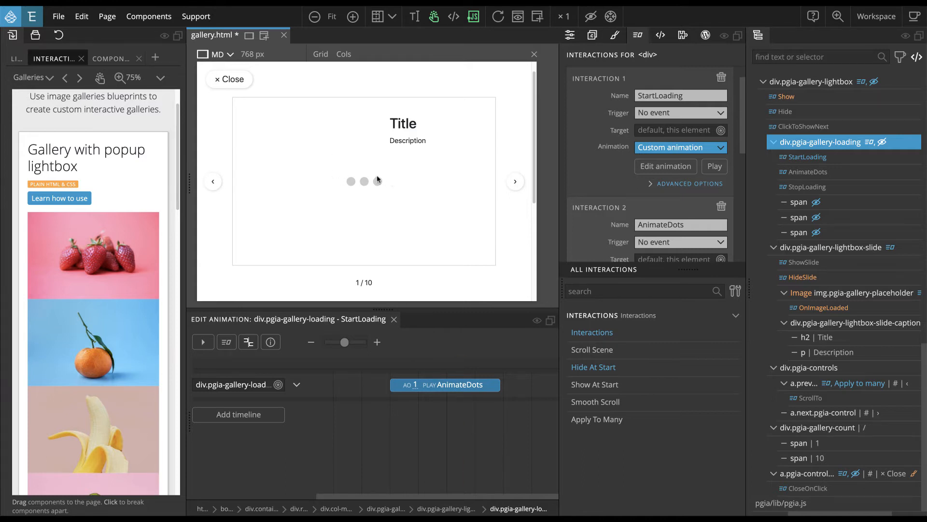
# - Open the AnimateDots animation of div.pgia-gallery-loading, play it and examine its Repeat setting in the advanced options
pyautogui.click(810, 172)
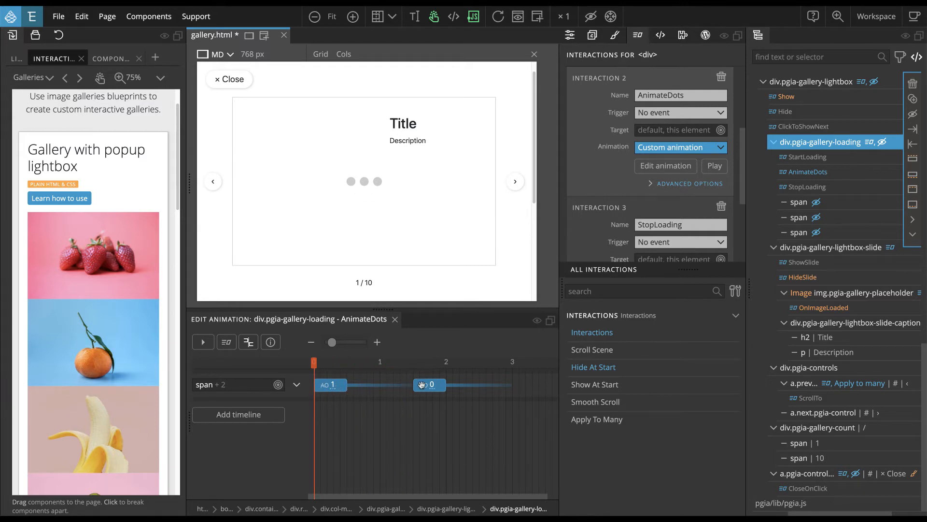
pyautogui.click(203, 341)
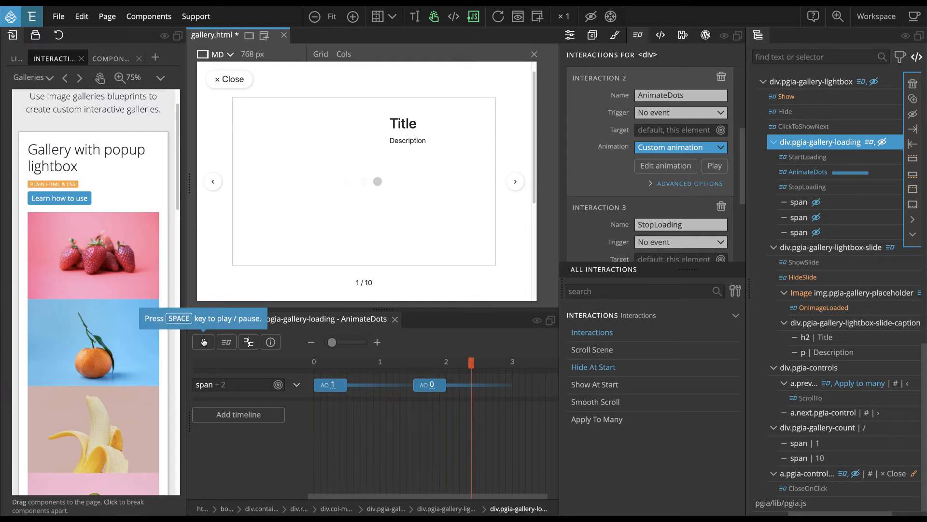
pyautogui.click(713, 169)
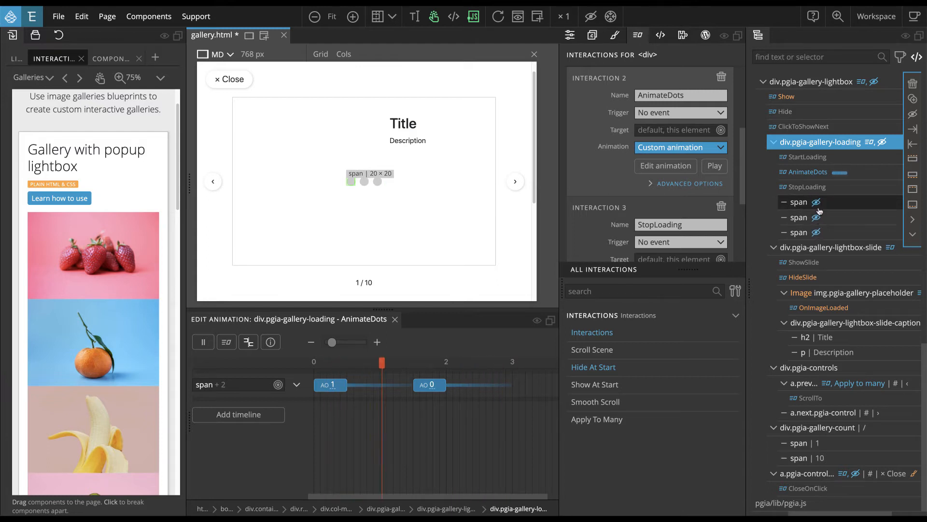
pyautogui.click(736, 292)
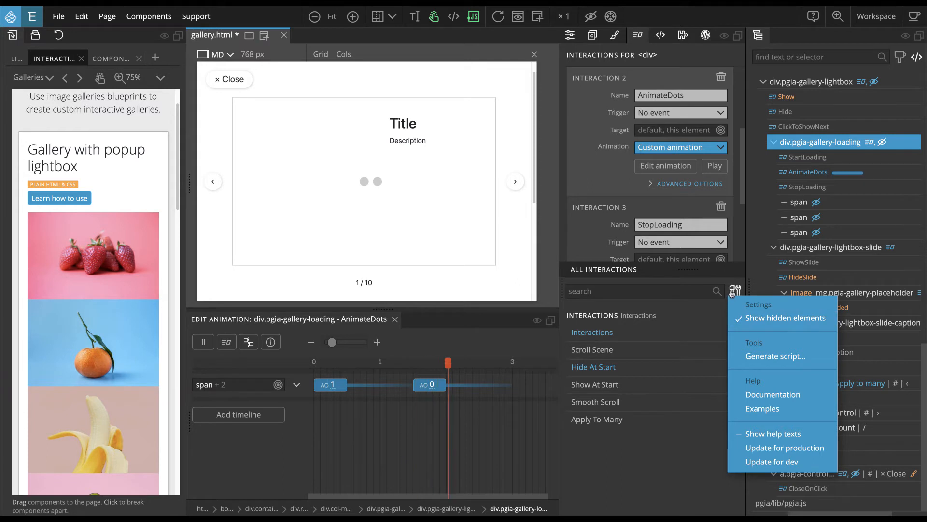
pyautogui.click(772, 318)
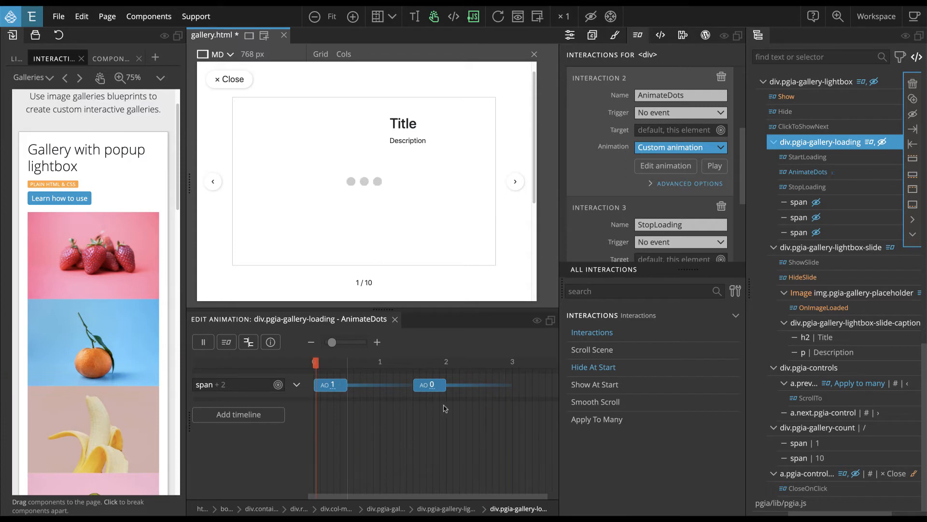
pyautogui.click(681, 183)
pyautogui.scroll(-1, 681, 180)
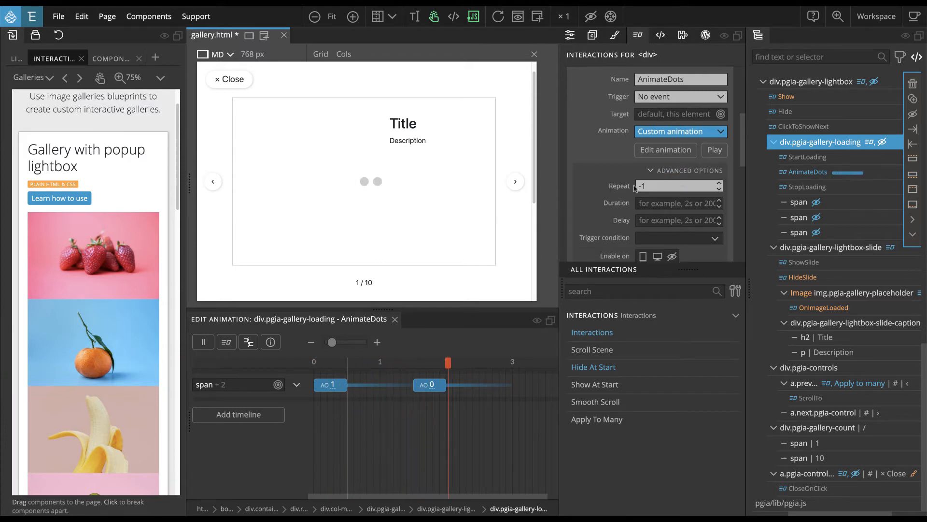
# - Open and play the StopLoading animation of div.pgia-gallery-loading, and turn off the display of hidden elements
pyautogui.click(808, 189)
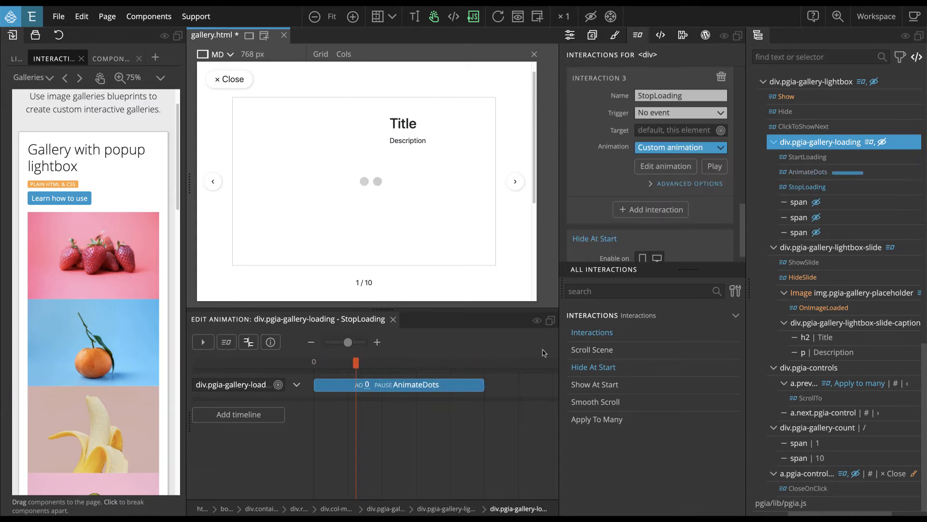
pyautogui.click(203, 342)
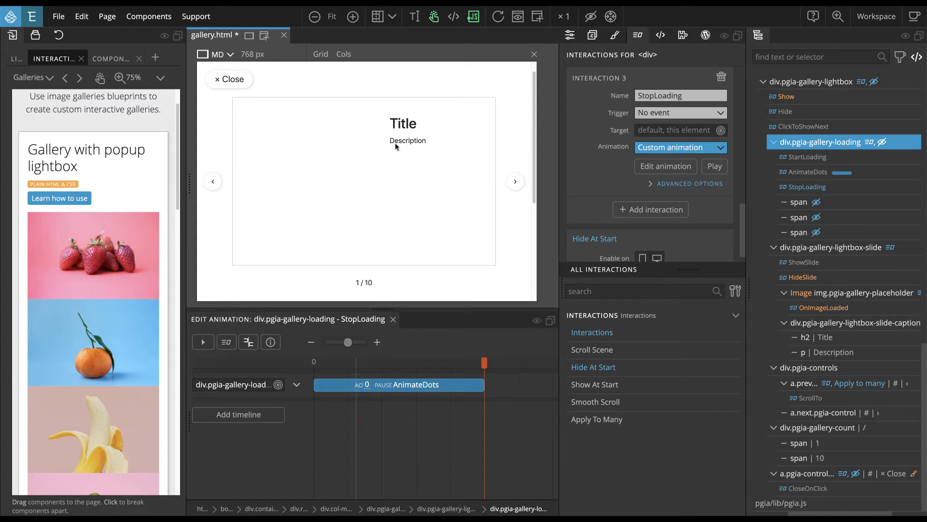
pyautogui.click(735, 291)
pyautogui.click(753, 319)
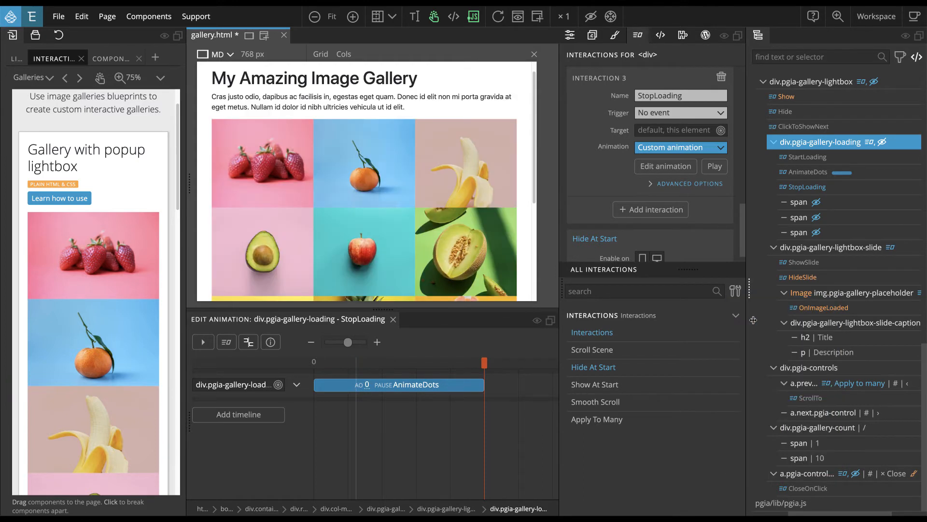
# - Refresh the page and test the lightbox by opening the strawberries image, advancing two images and closing it
pyautogui.click(497, 17)
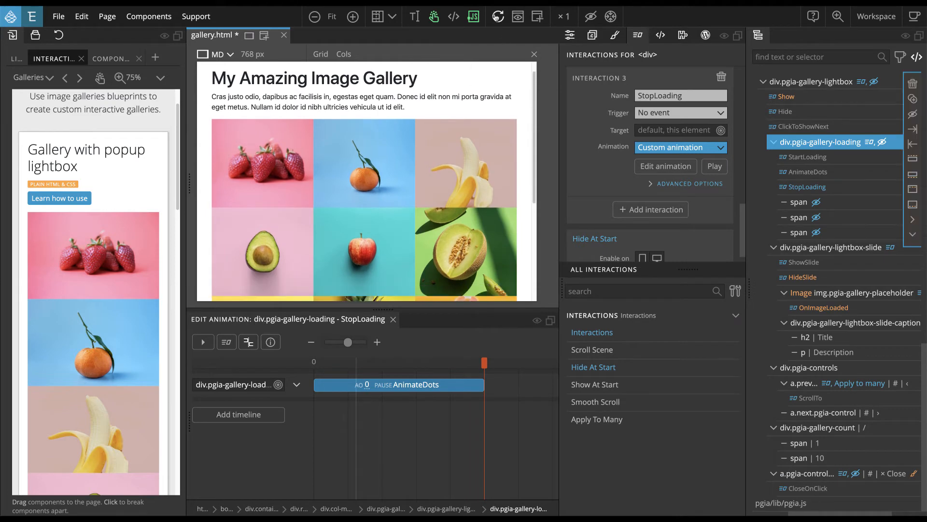
pyautogui.click(268, 169)
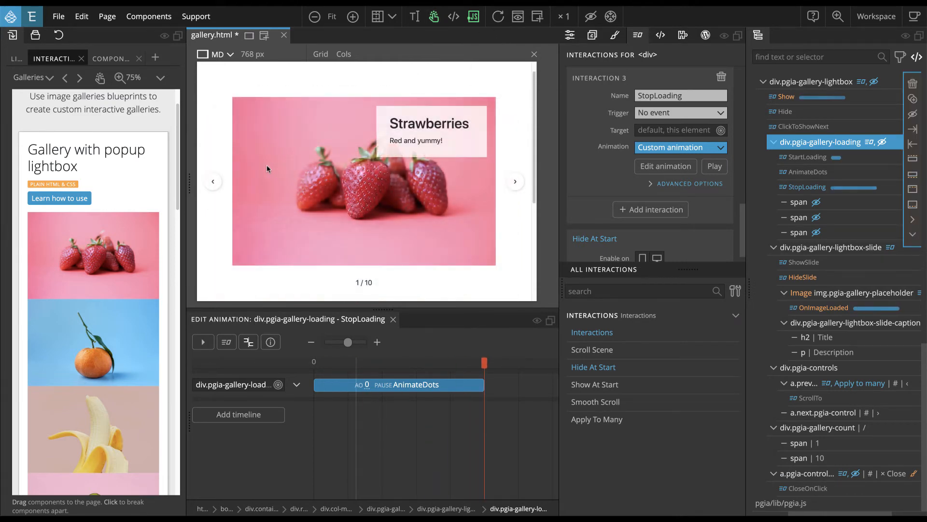
pyautogui.click(516, 183)
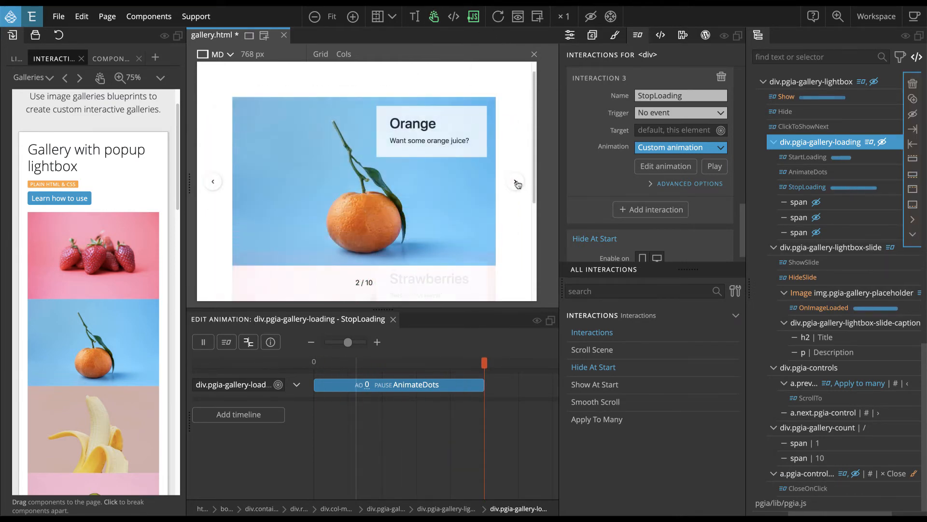
pyautogui.click(516, 183)
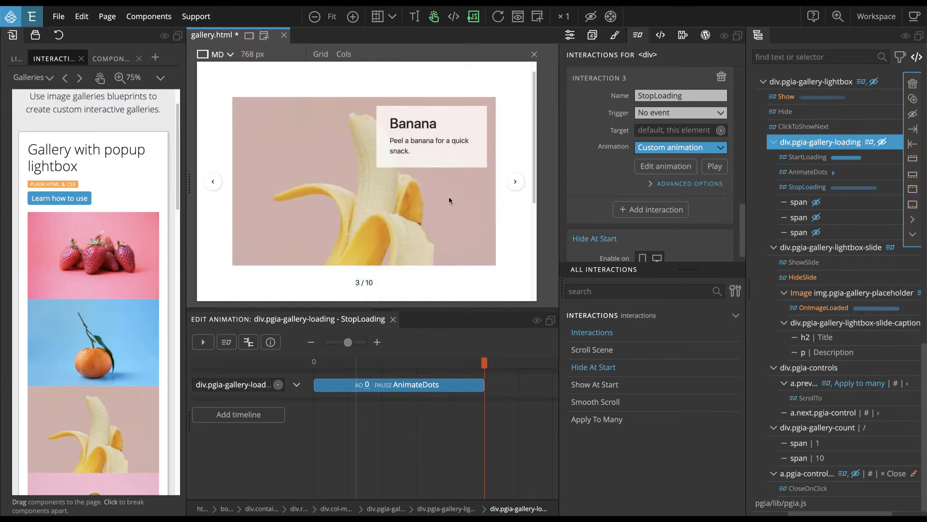
pyautogui.click(447, 197)
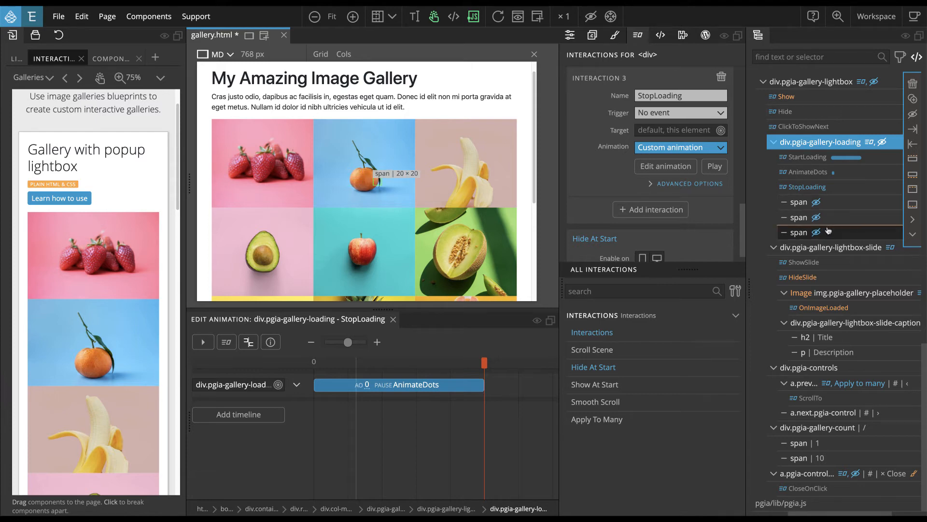
# - Examine the slide's ShowSlide animation, the placeholder image's OnImageLoaded animation and the slide's HideSlide animation
pyautogui.click(810, 263)
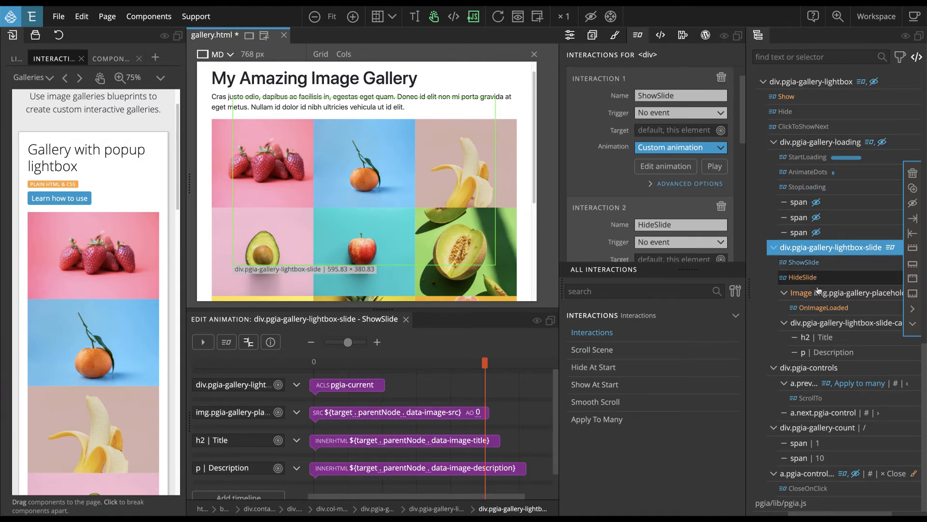
pyautogui.click(821, 309)
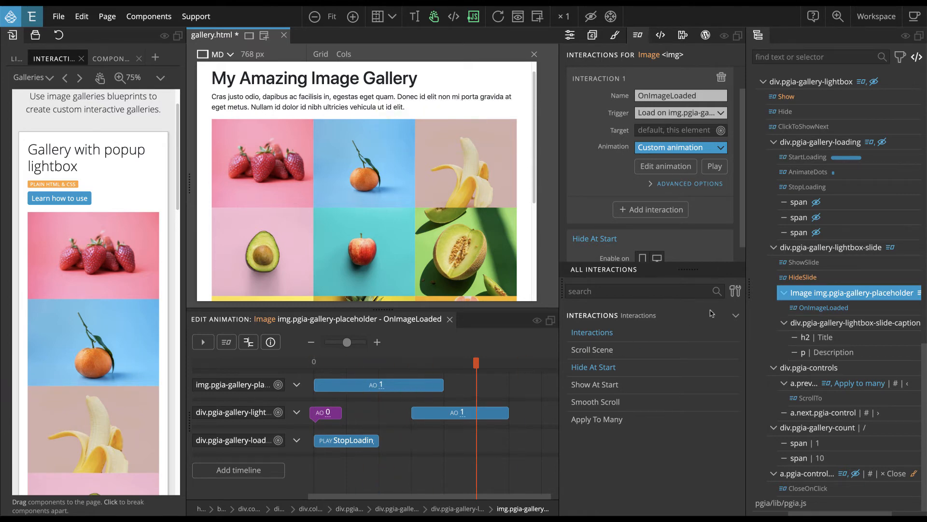
pyautogui.click(802, 277)
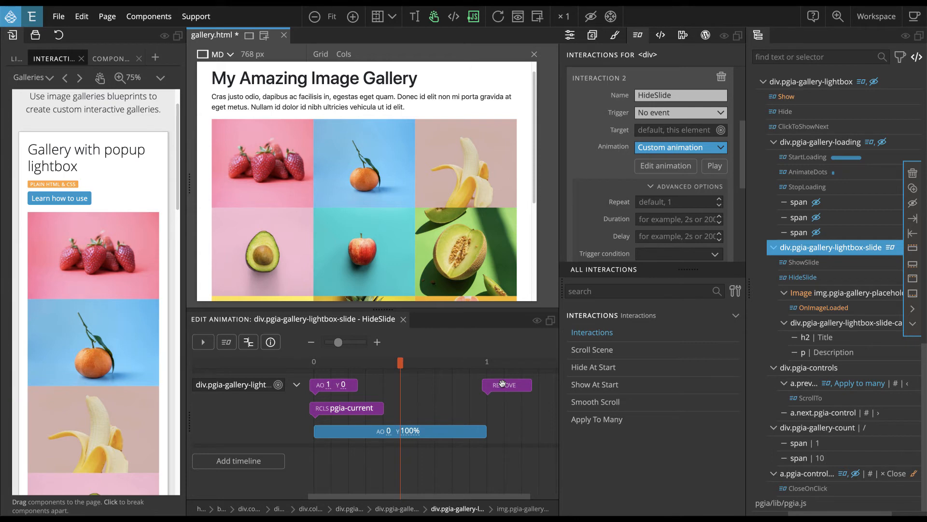
# - Select the previous-image control in div.pgia-controls and examine its ScrollTo animation
pyautogui.click(814, 384)
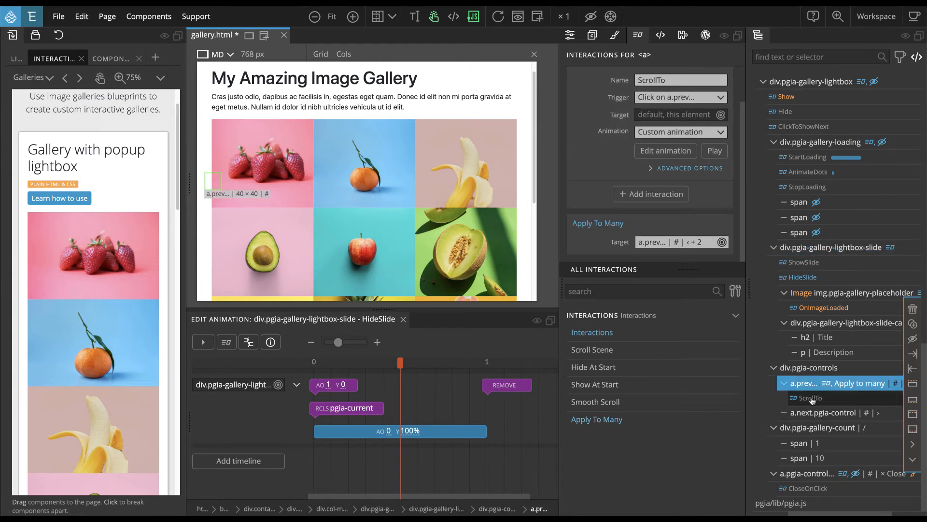
pyautogui.click(811, 397)
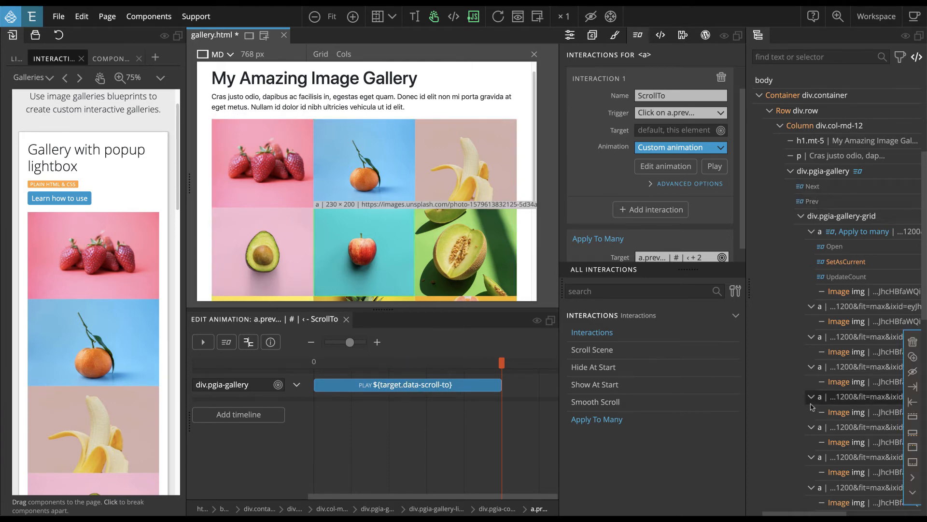
pyautogui.scroll(-8, 814, 412)
pyautogui.scroll(-3, 814, 412)
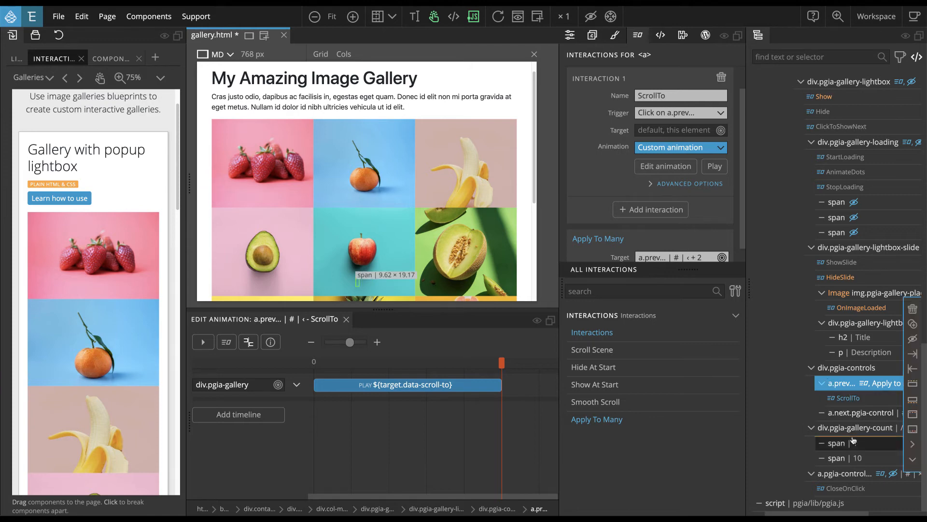
# - Examine the UpdateCount animation of the first gallery link and open the avocado image to check the image counter
pyautogui.scroll(3, 833, 356)
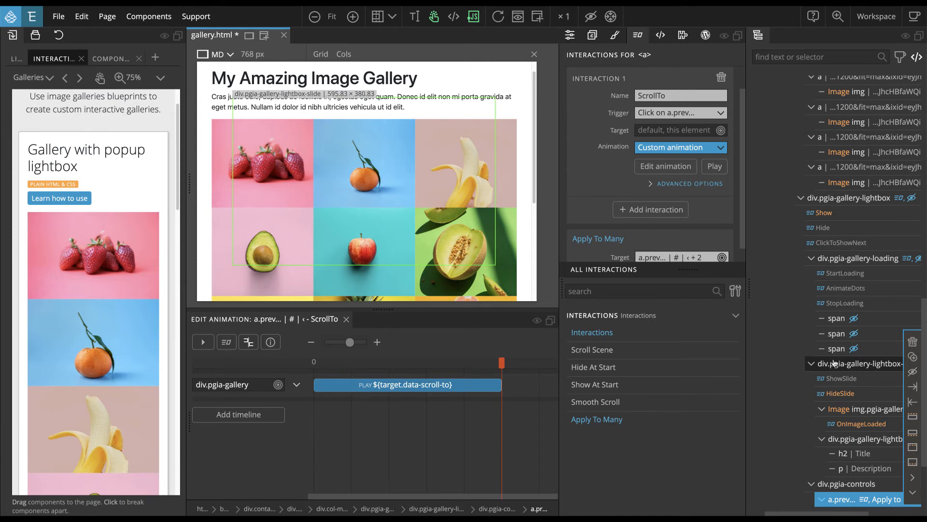
pyautogui.scroll(5, 834, 362)
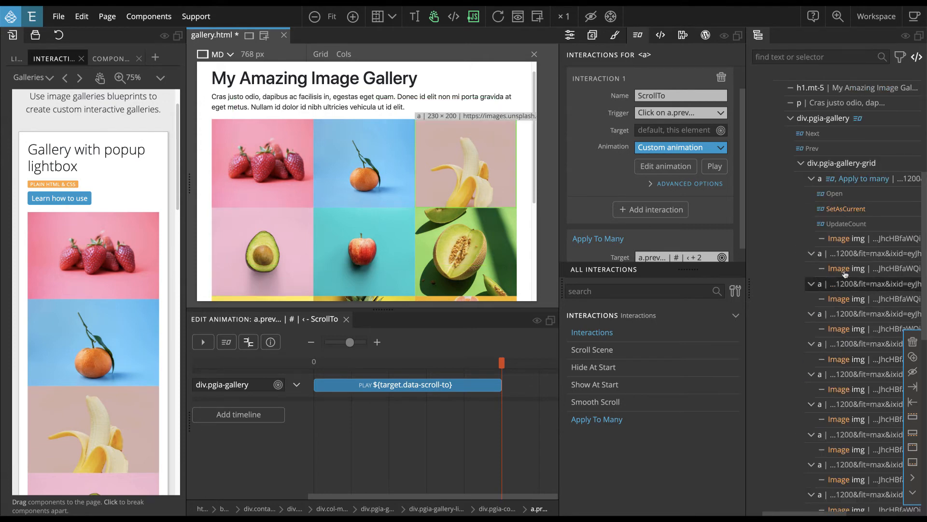
pyautogui.click(850, 224)
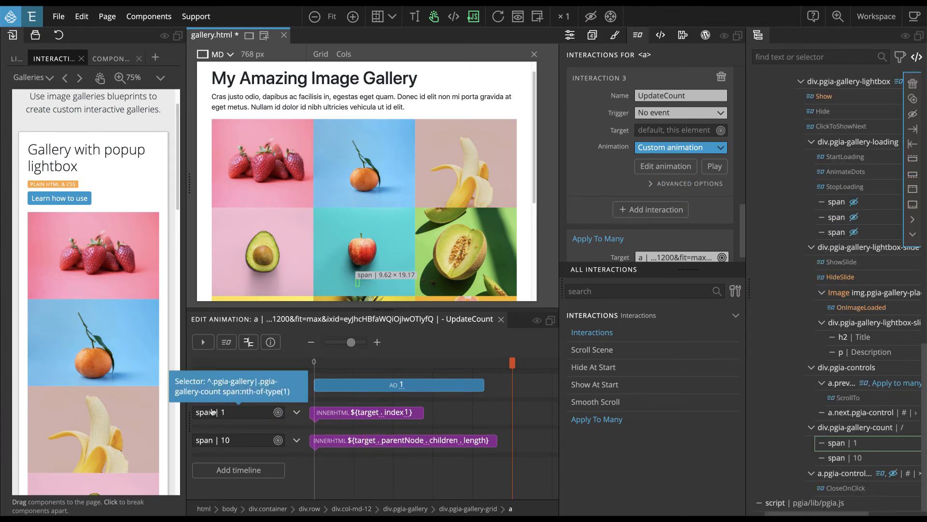
pyautogui.scroll(-3, 332, 238)
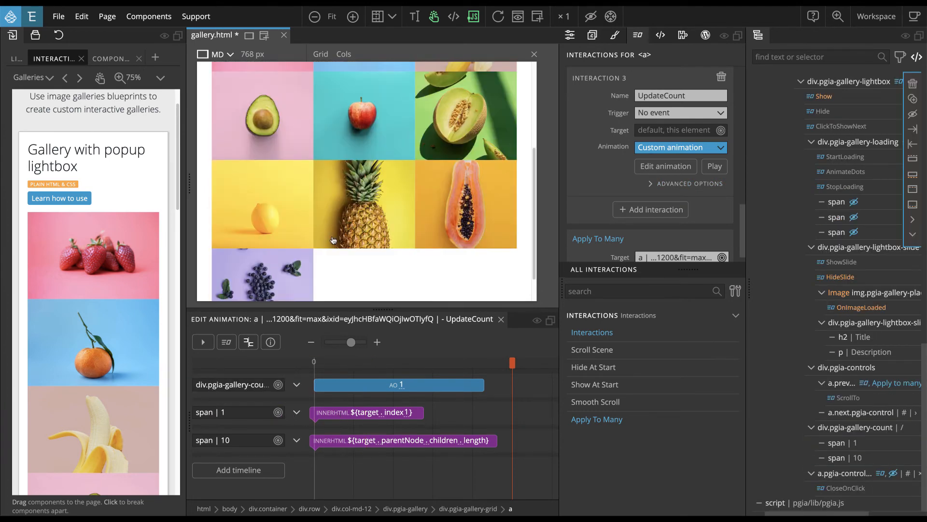
pyautogui.scroll(4, 332, 236)
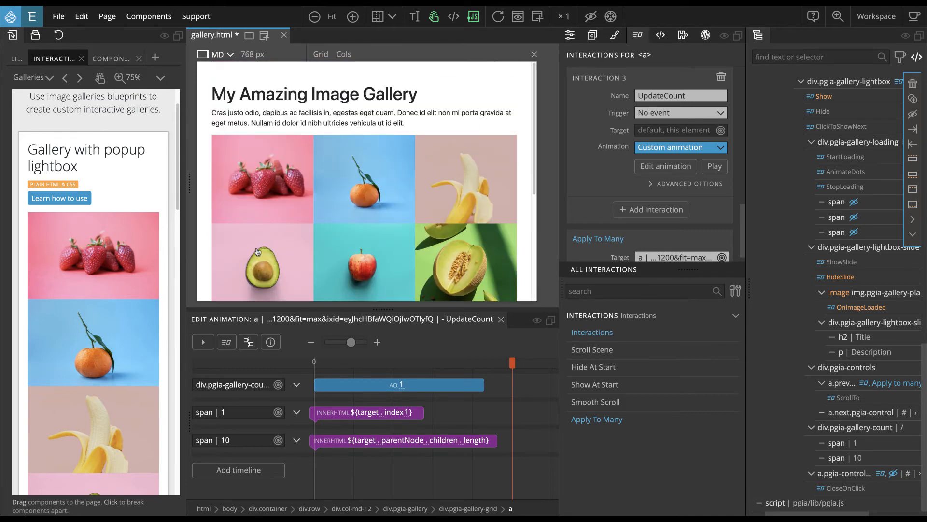
pyautogui.click(257, 249)
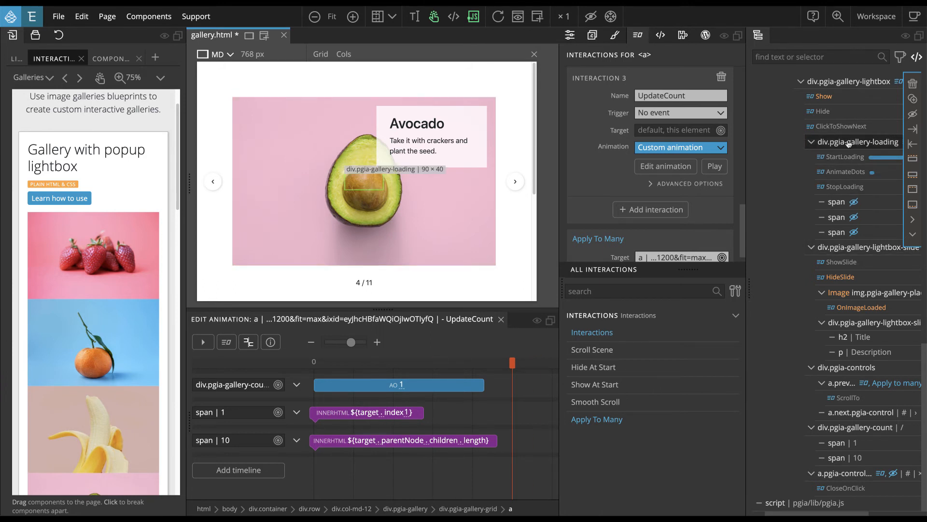
pyautogui.scroll(2, 846, 150)
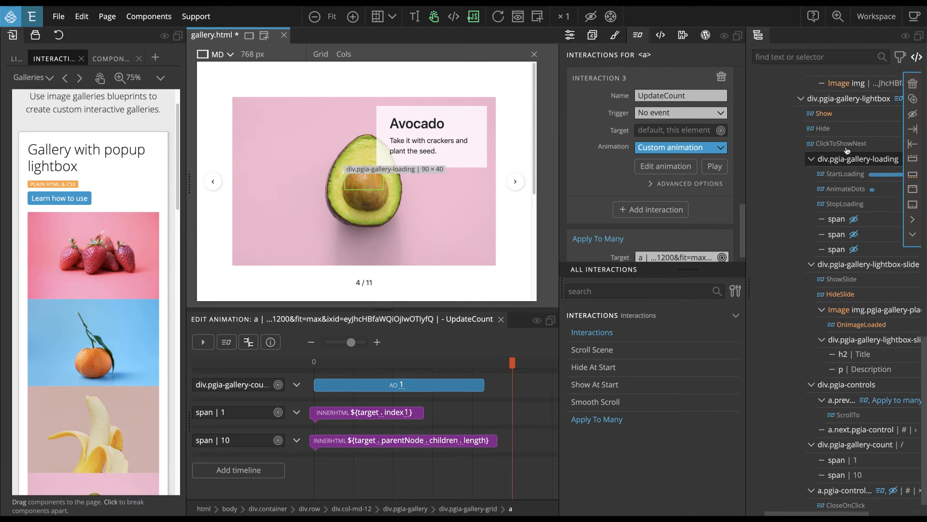
pyautogui.scroll(10, 846, 153)
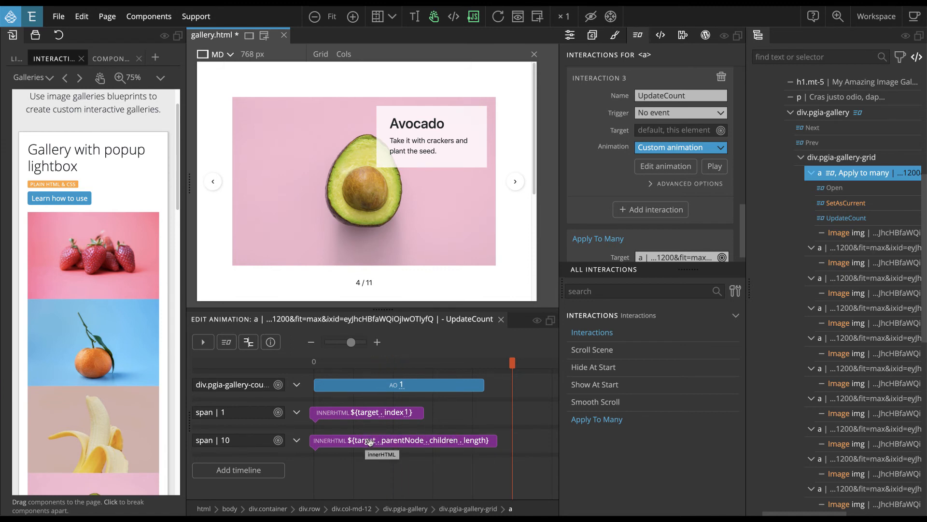
# - Close the lightbox, look over the thumbnail grid and delete div.pgia-gallery from the page
pyautogui.click(278, 163)
pyautogui.scroll(-5, 273, 187)
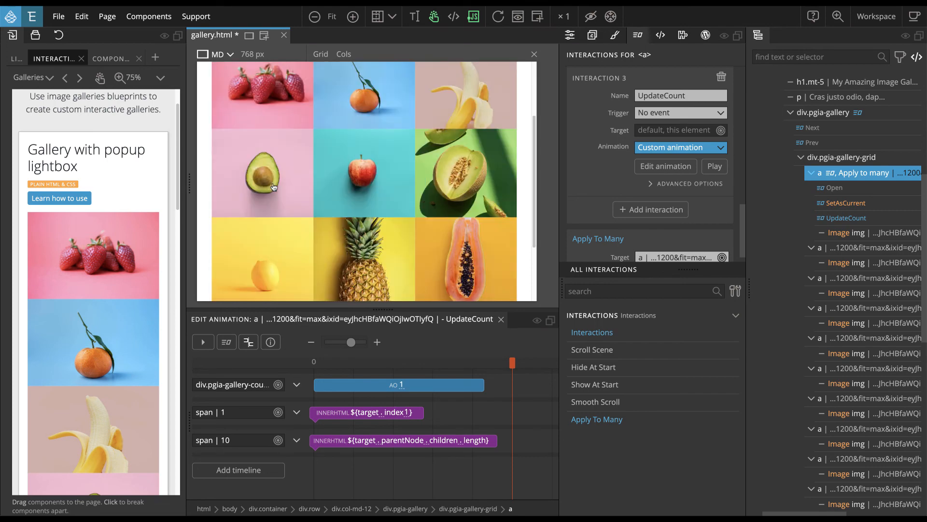
pyautogui.scroll(5, 273, 187)
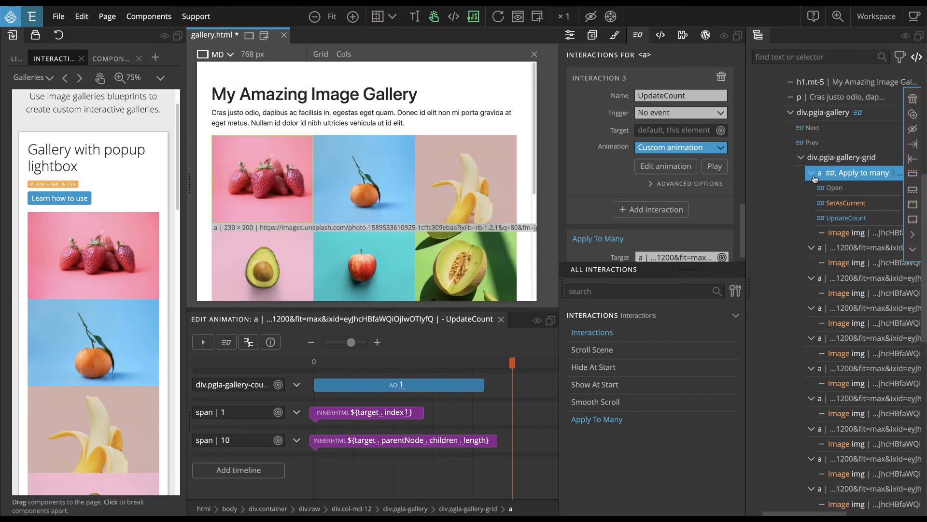
pyautogui.scroll(2, 816, 188)
pyautogui.click(817, 196)
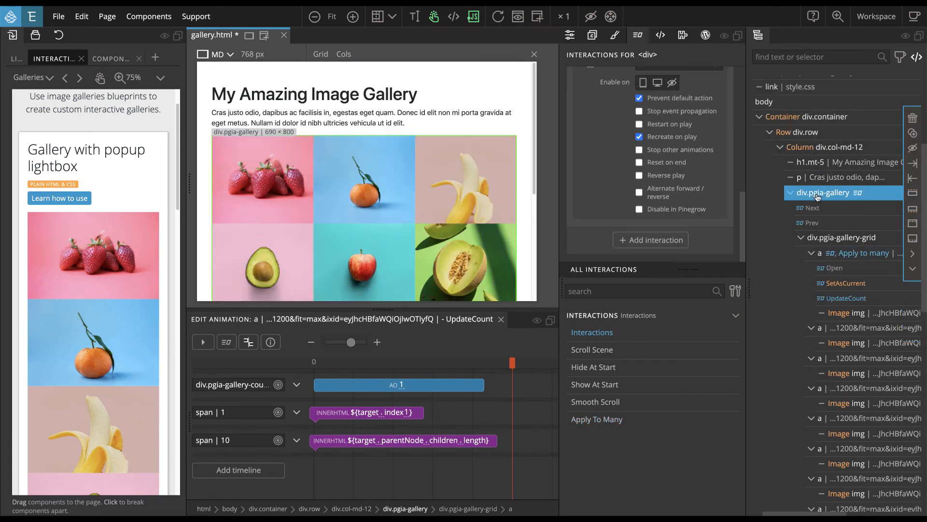
pyautogui.press('Delete')
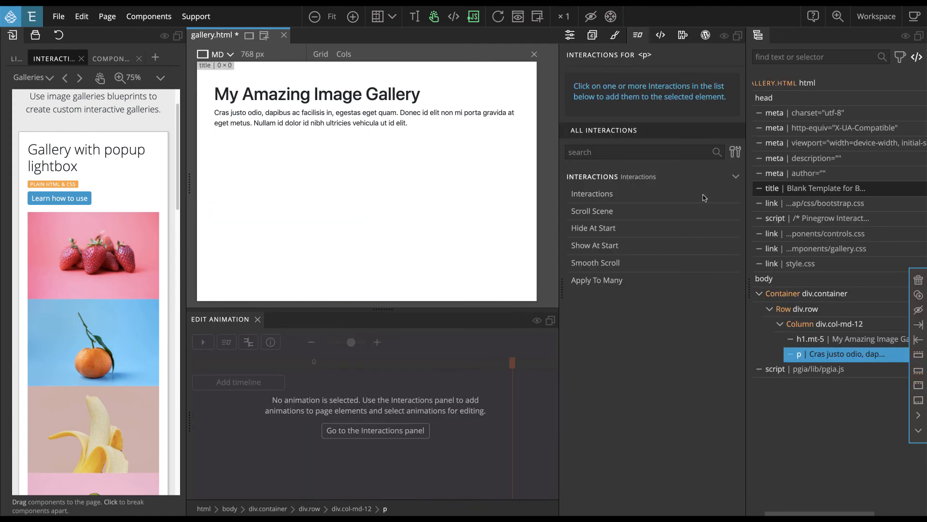
# - Add the "Gallery with inline image" blueprint below the introductory paragraph and look over the inserted gallery
pyautogui.scroll(-8, 99, 286)
pyautogui.scroll(-10, 99, 286)
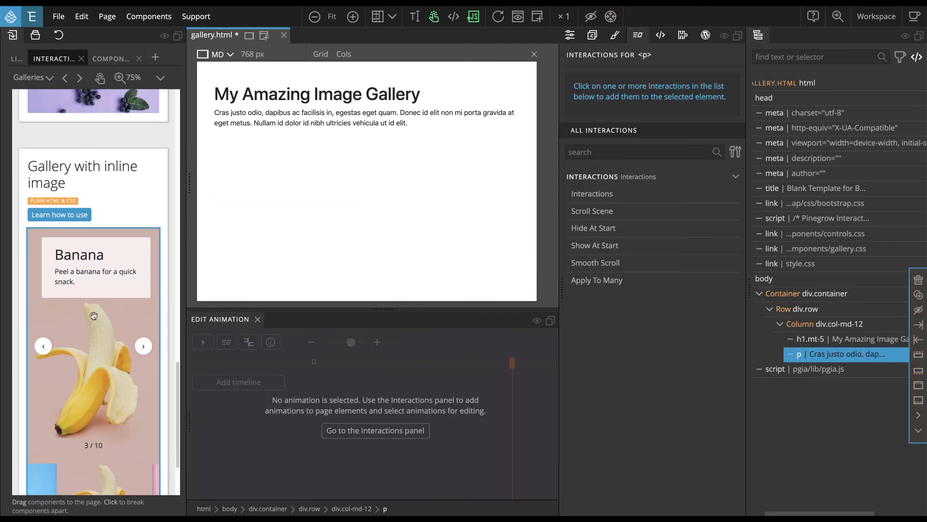
pyautogui.moveTo(89, 384); pyautogui.dragTo(353, 131)
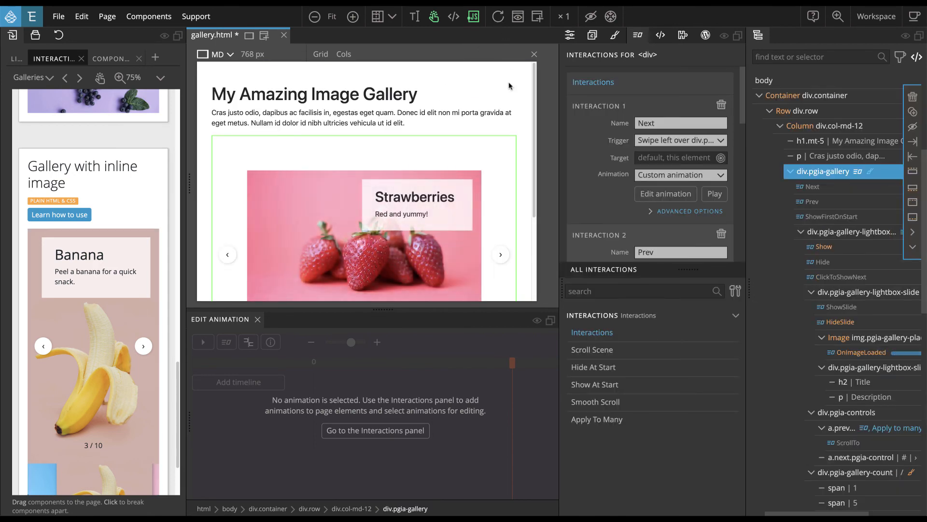
pyautogui.scroll(-3, 503, 179)
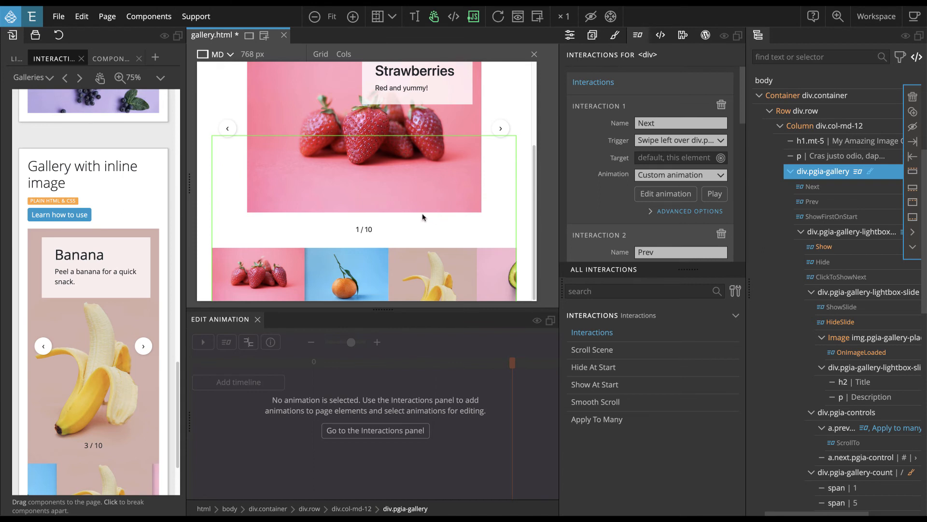
# - Advance the inline gallery by two images with its next-image control to check the slide transition
pyautogui.scroll(3, 425, 218)
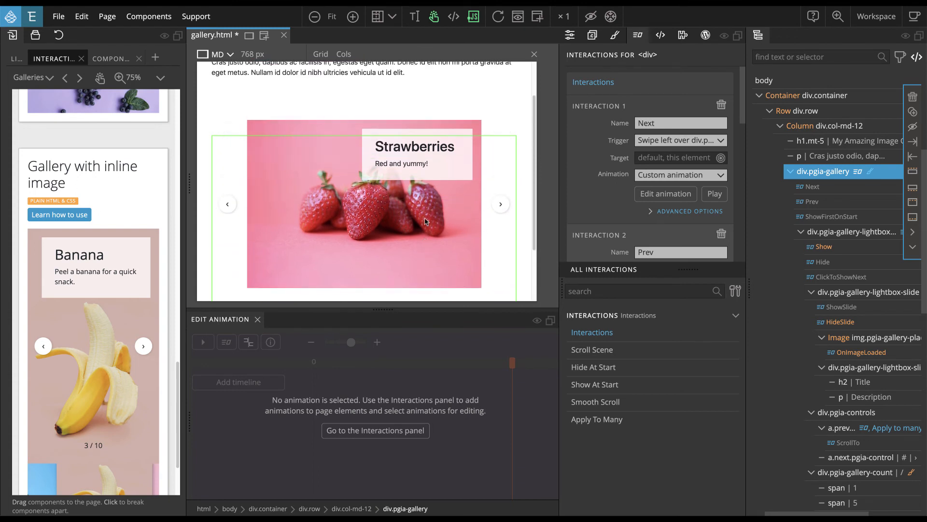
pyautogui.click(503, 206)
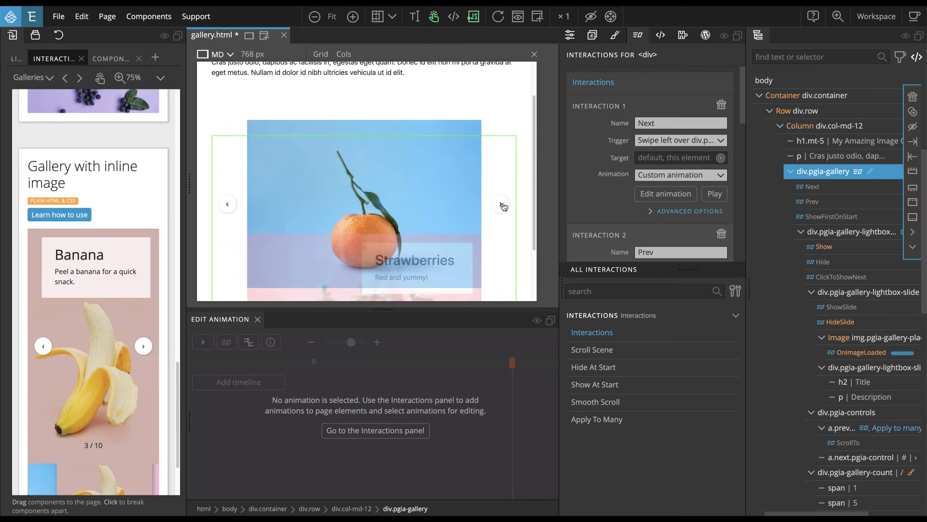
pyautogui.click(502, 206)
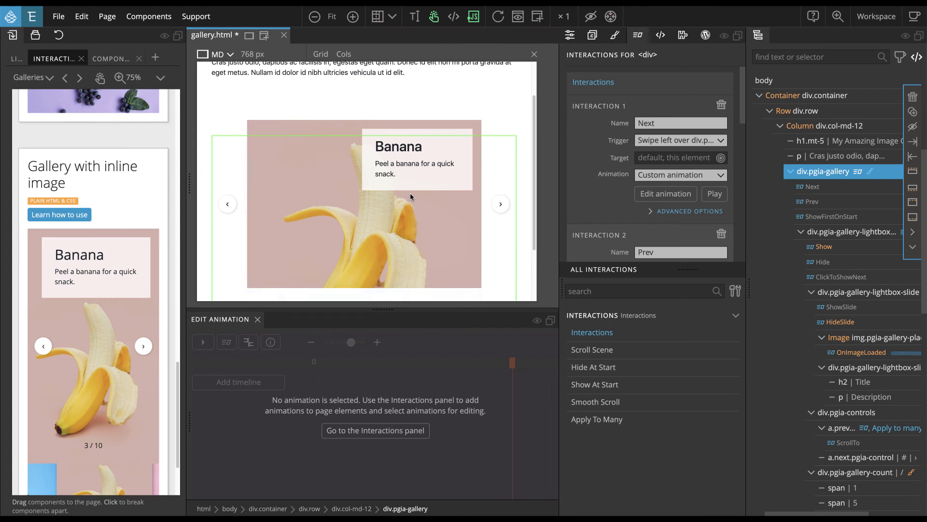
# - Open successive thumbnails in the strip below the image, going forward from the banana to the papaya, to test the strip's scrolling
pyautogui.scroll(-3, 410, 192)
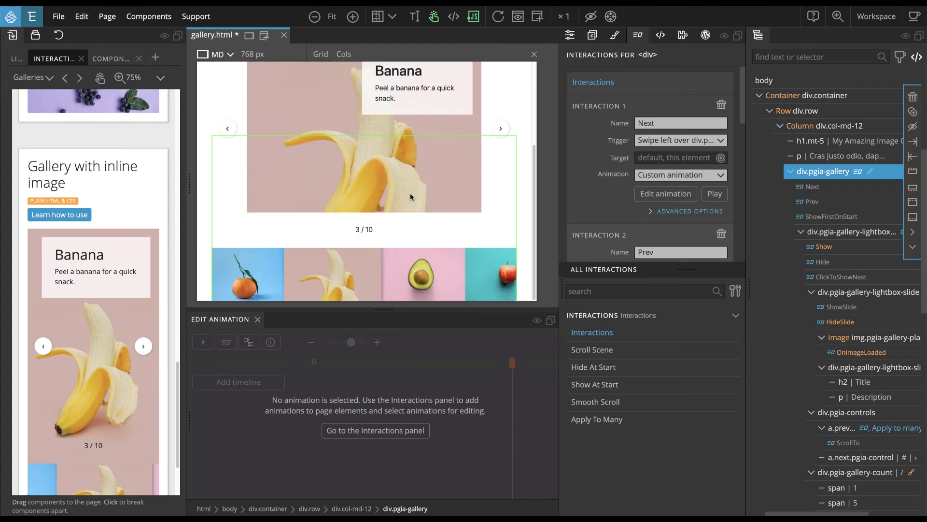
pyautogui.click(421, 281)
pyautogui.click(421, 282)
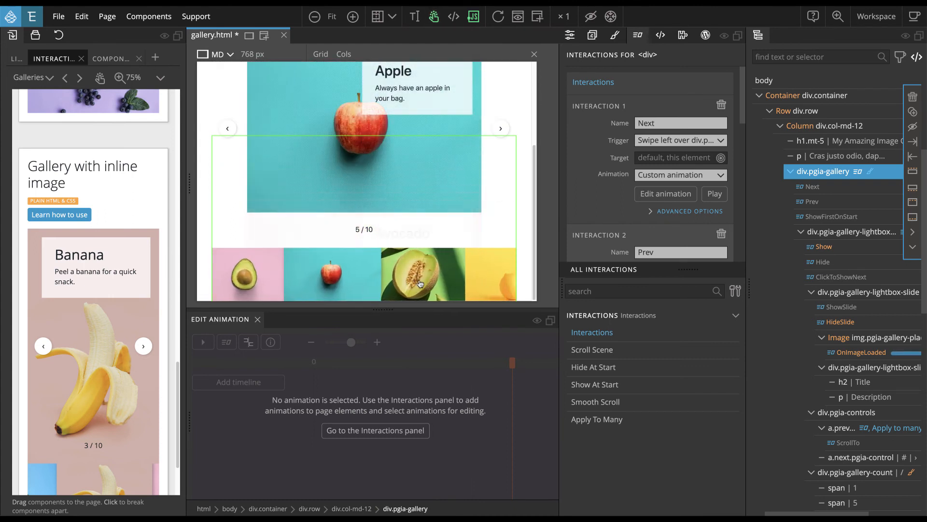
pyautogui.click(421, 282)
pyautogui.click(420, 284)
pyautogui.click(420, 284)
pyautogui.click(420, 284)
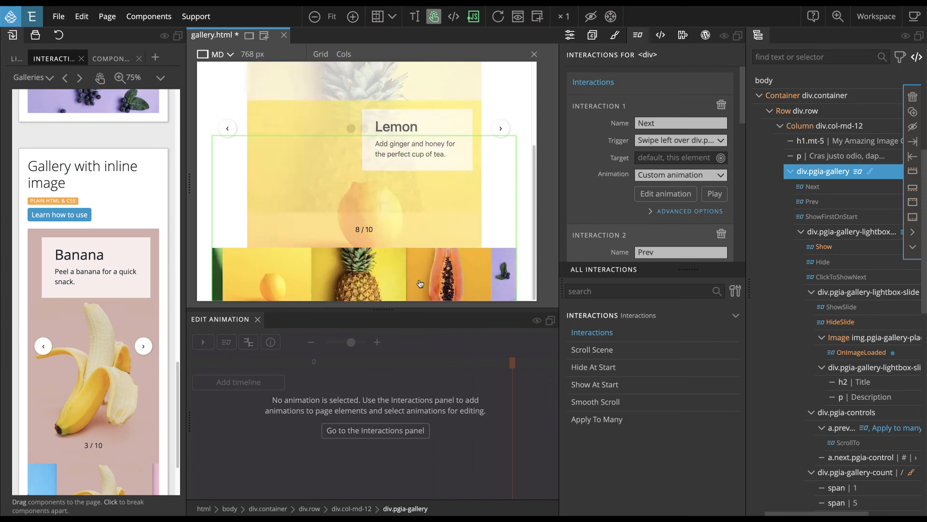
pyautogui.click(420, 283)
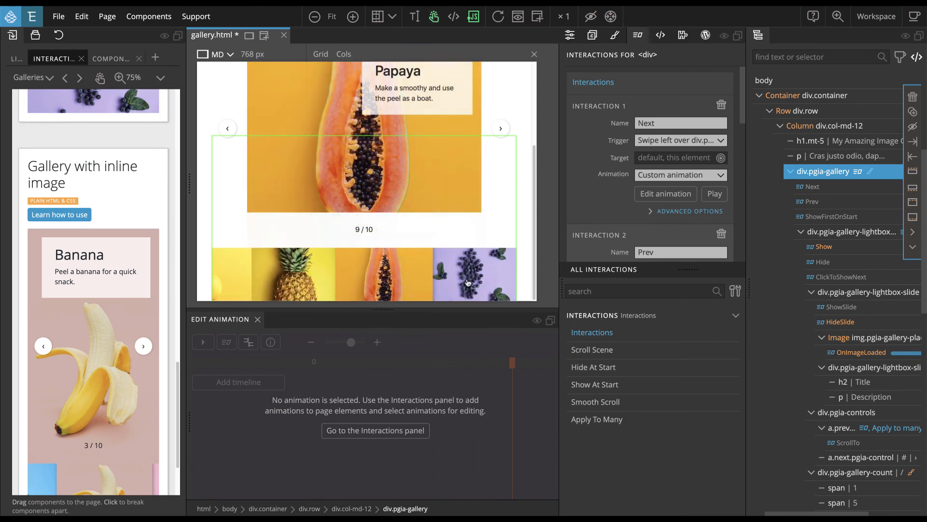
# - Go back through the thumbnail strip by opening earlier images until the kiwi is shown
pyautogui.click(387, 280)
pyautogui.click(385, 279)
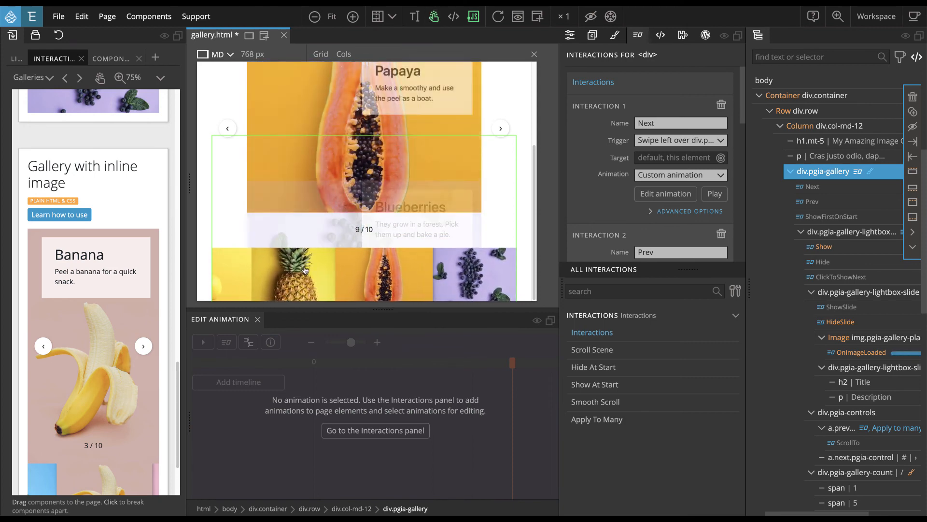
pyautogui.click(271, 268)
pyautogui.click(271, 269)
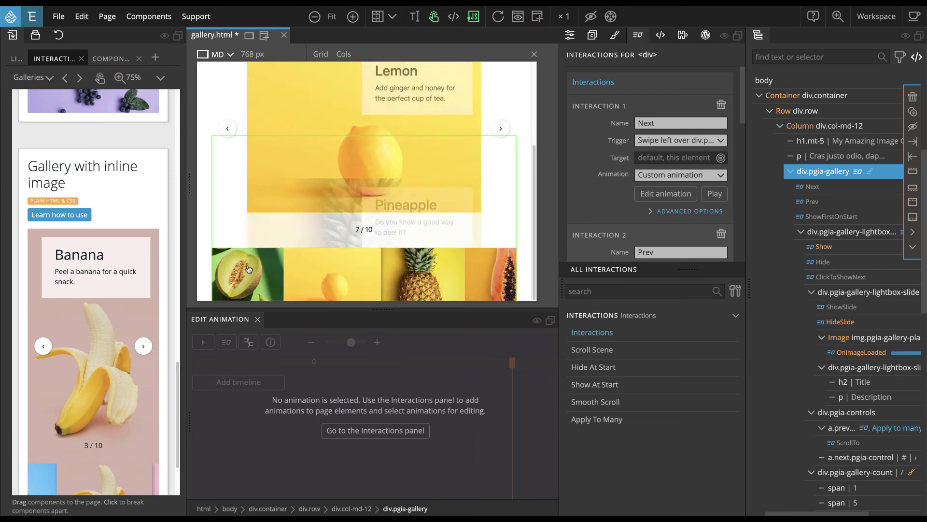
pyautogui.click(265, 274)
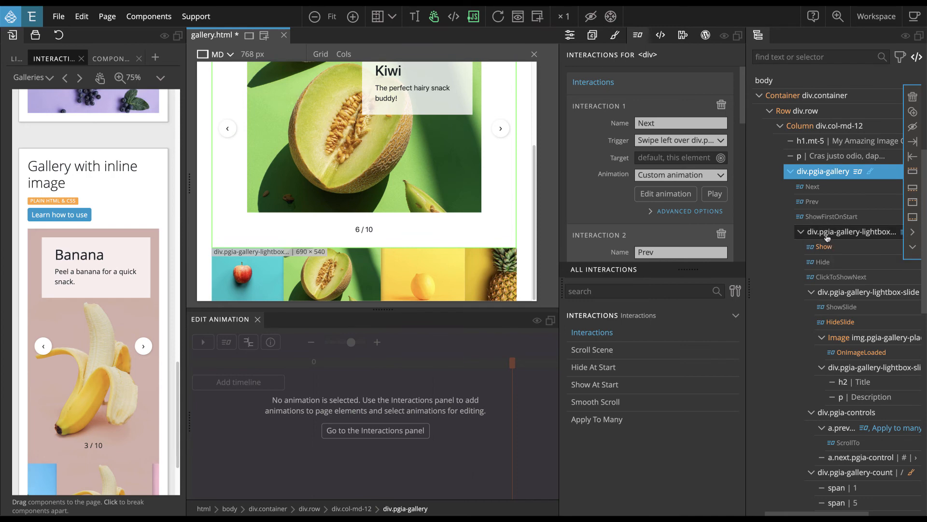
# - Examine the Next animation of div.pgia-gallery and the ScrollToThumbnail animation of the first thumbnail link
pyautogui.click(814, 186)
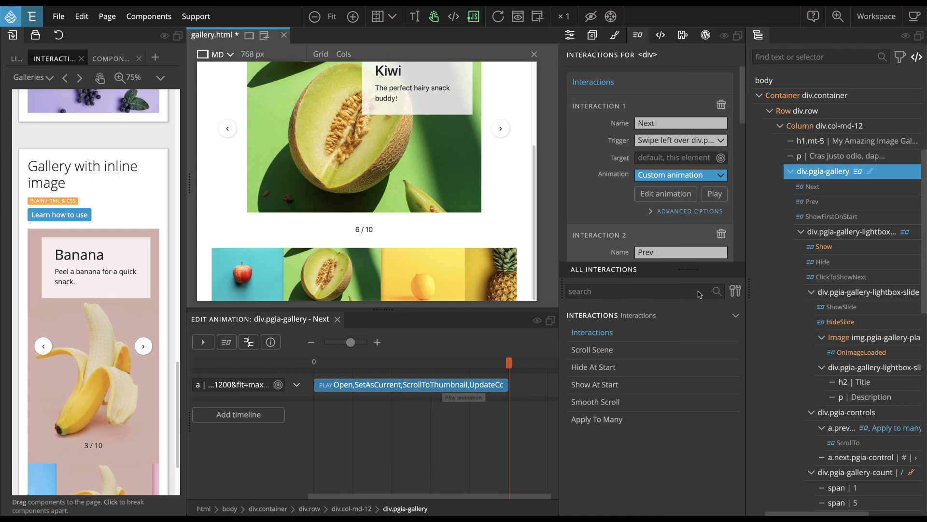
pyautogui.scroll(-8, 839, 286)
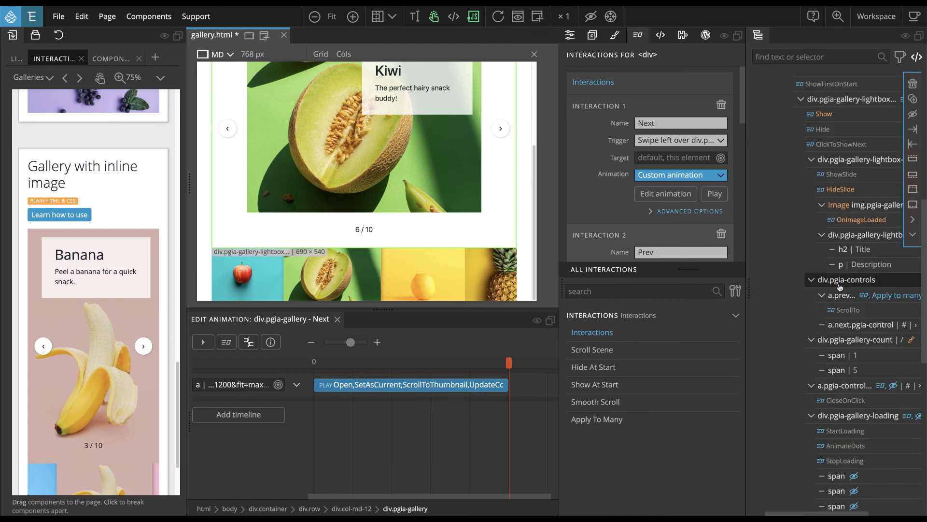
pyautogui.scroll(-10, 839, 286)
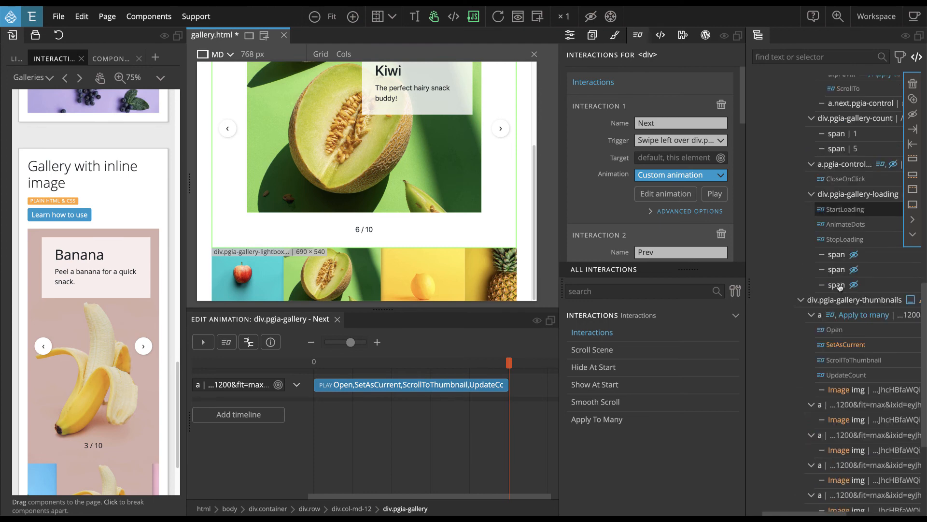
pyautogui.click(848, 360)
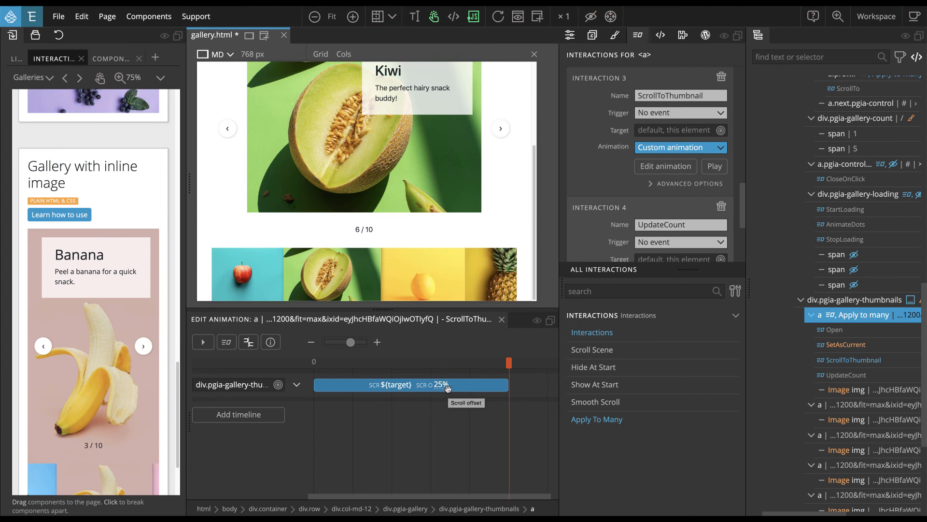
# - Test the thumbnail scroll offset by opening earlier thumbnails and moving forward again to the lemon
pyautogui.click(244, 273)
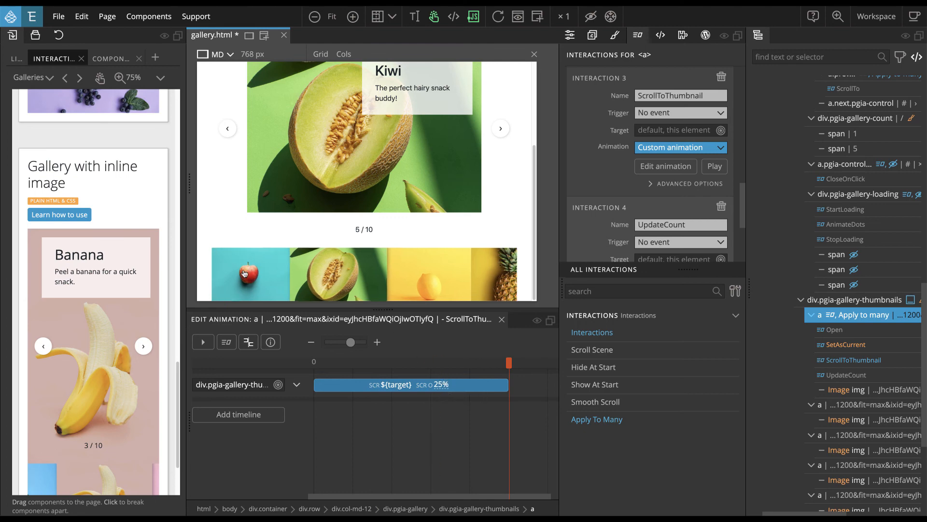
pyautogui.click(244, 274)
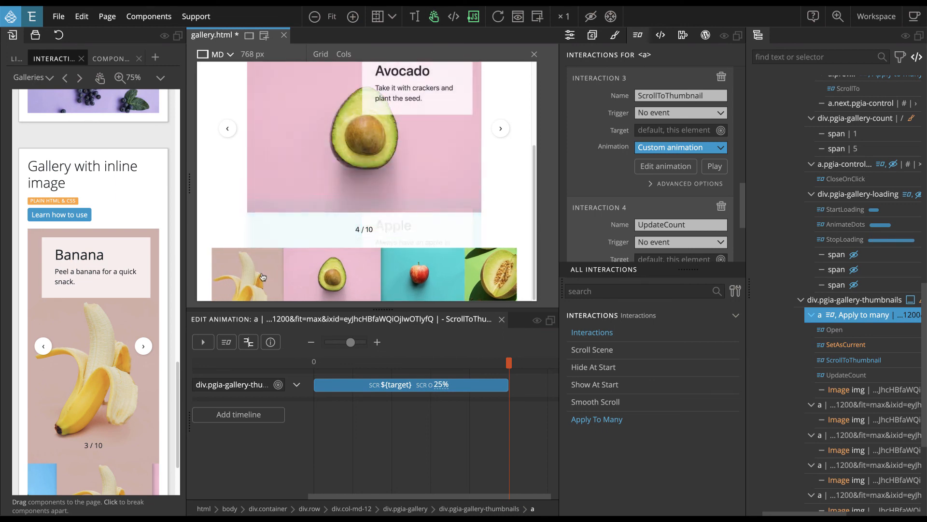
pyautogui.click(482, 275)
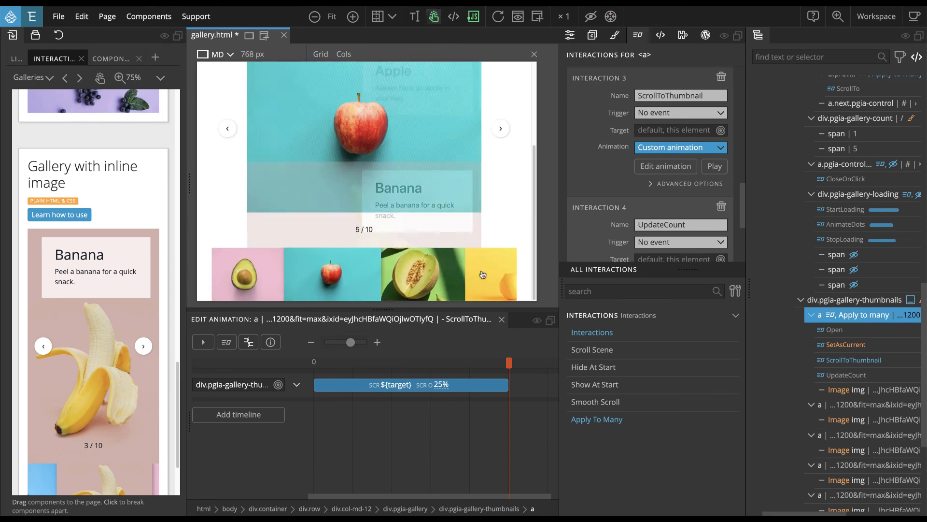
pyautogui.click(483, 275)
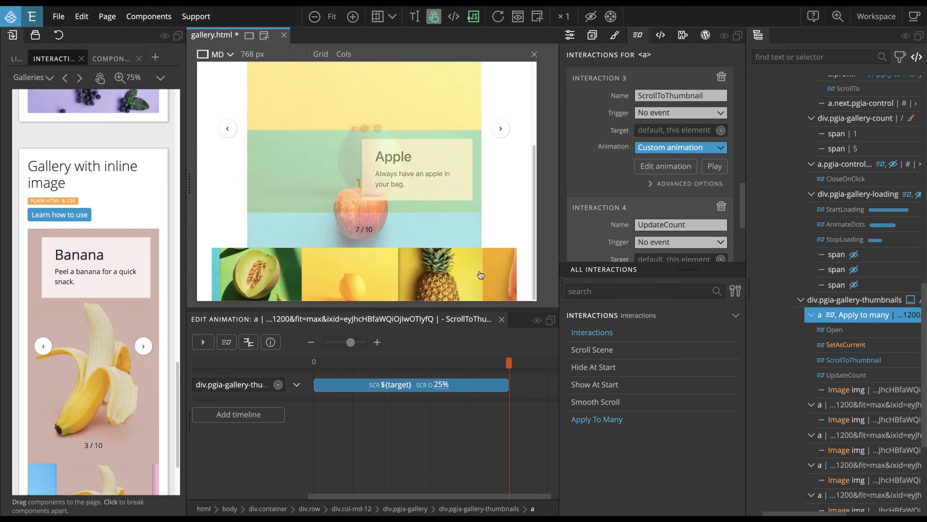
# - Examine the Scroll Scene settings of div.pgia-gallery-thumbnails, including start and end, and open the pineapple image to check the scene's progress
pyautogui.click(861, 302)
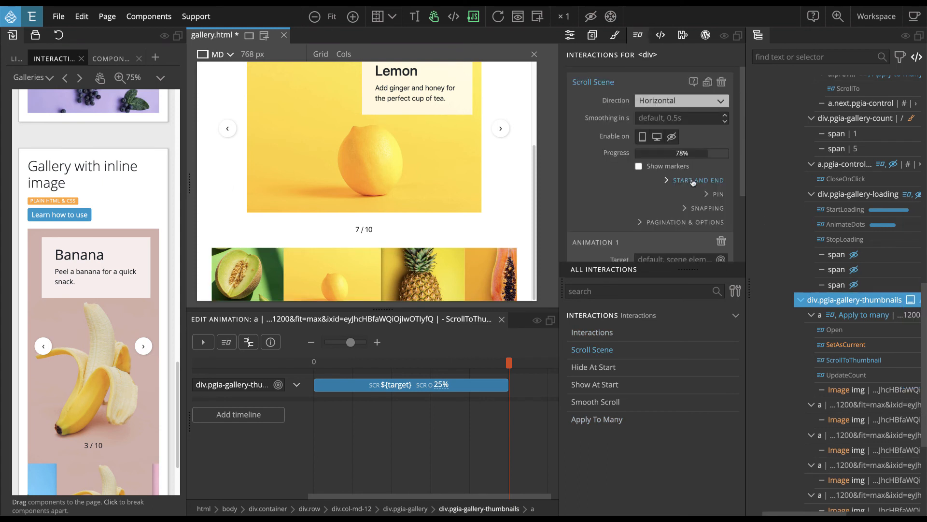
pyautogui.click(694, 181)
pyautogui.scroll(-2, 691, 177)
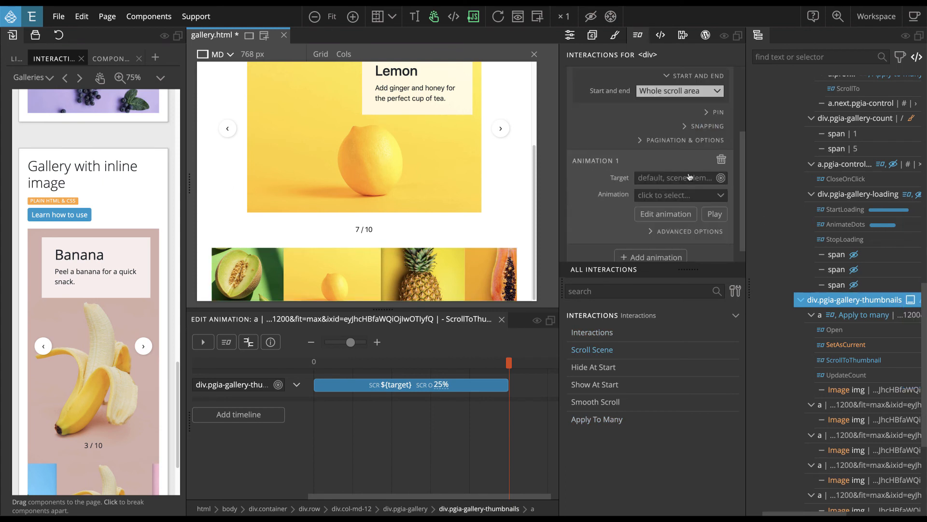
pyautogui.scroll(4, 689, 177)
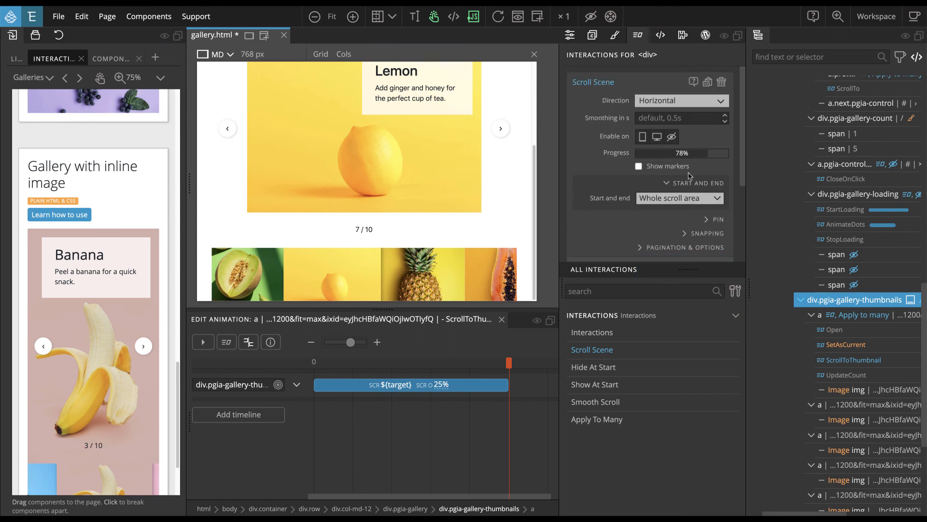
pyautogui.scroll(-2, 691, 176)
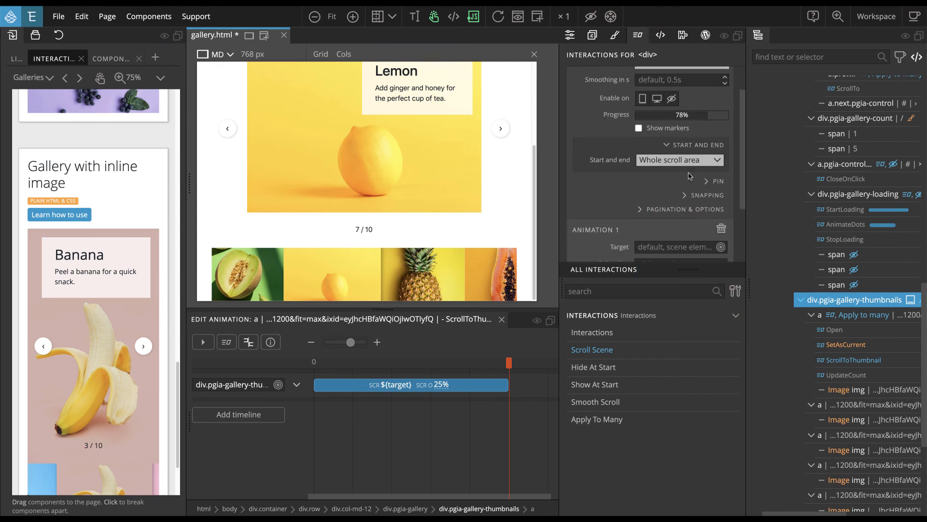
pyautogui.scroll(2, 689, 174)
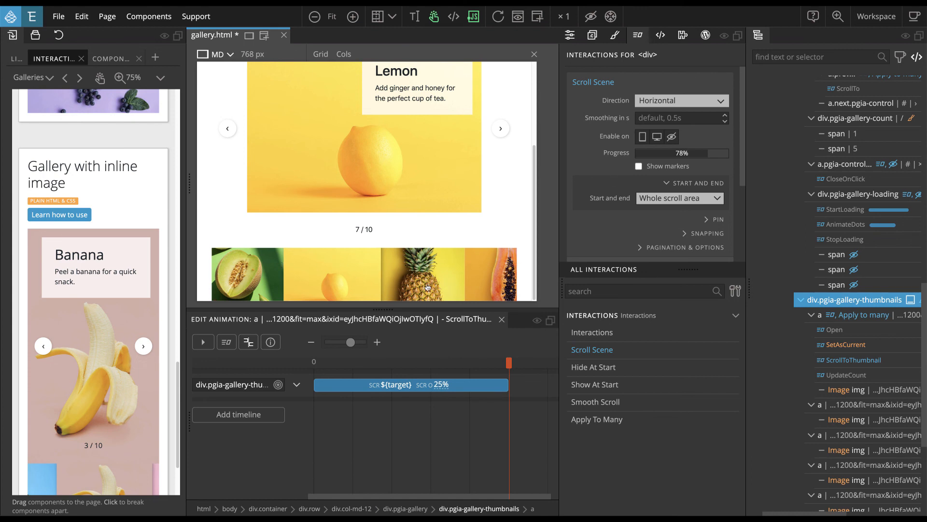
pyautogui.click(428, 289)
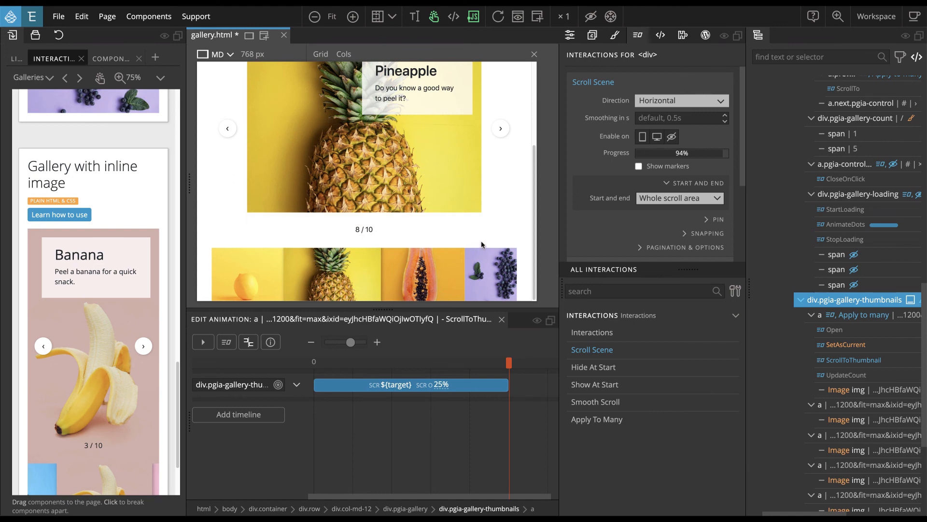
pyautogui.scroll(2, 483, 245)
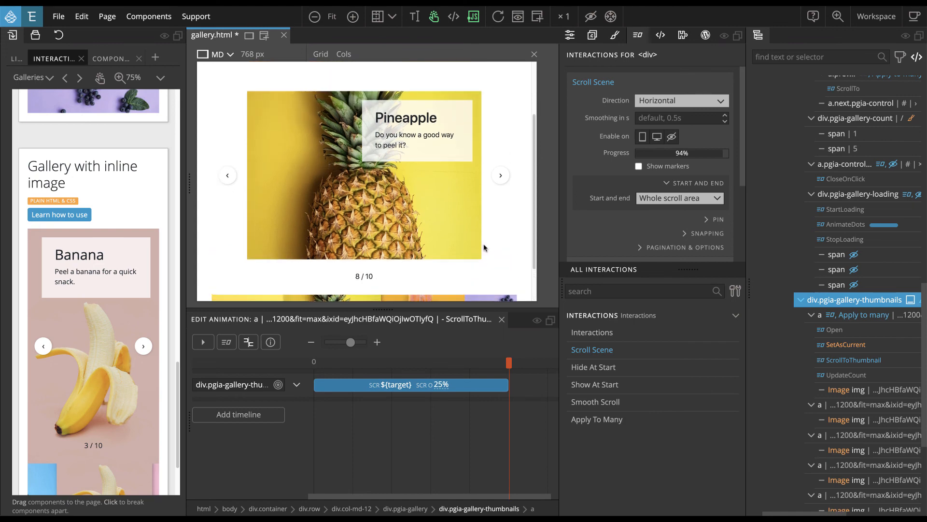